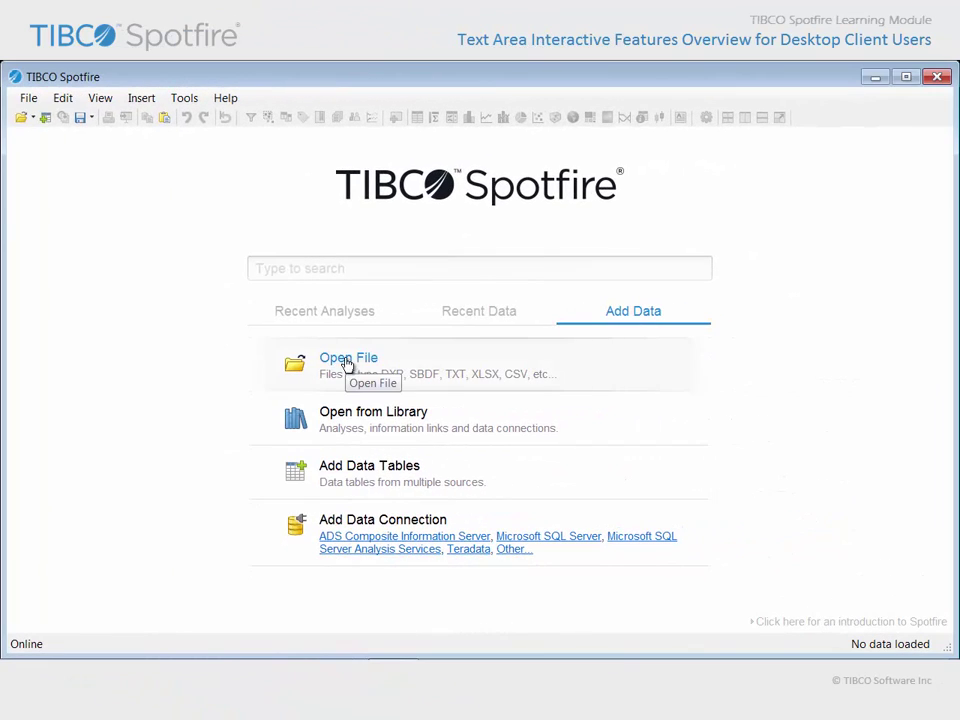
# Open the analysis file Text Area Overview.dxp and agree to its terms and conditions of use.
pyautogui.click(346, 362)
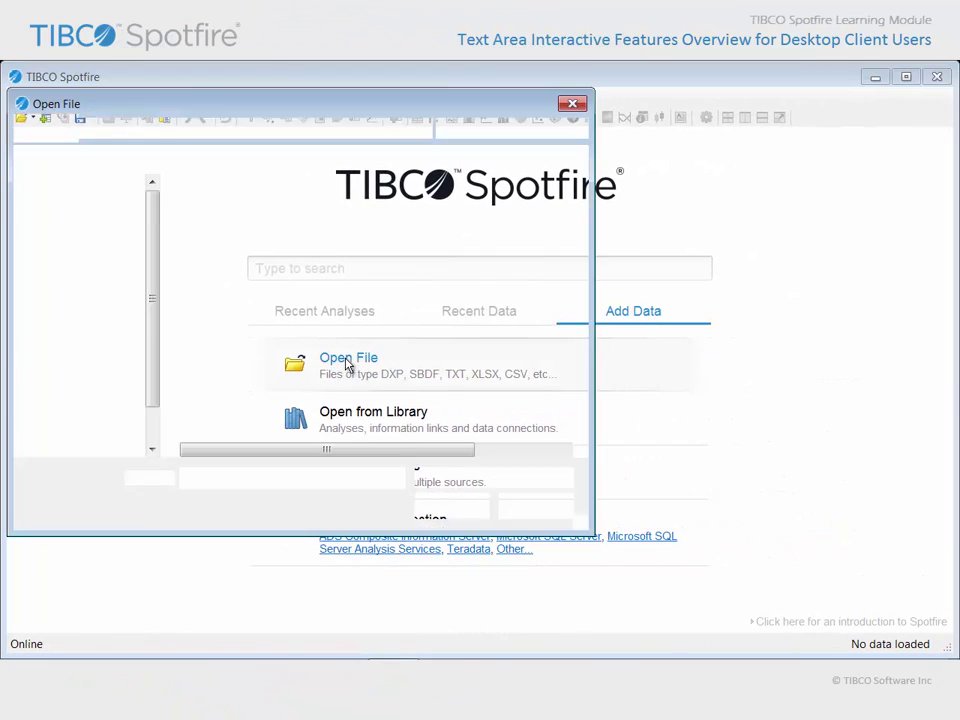
pyautogui.click(258, 229)
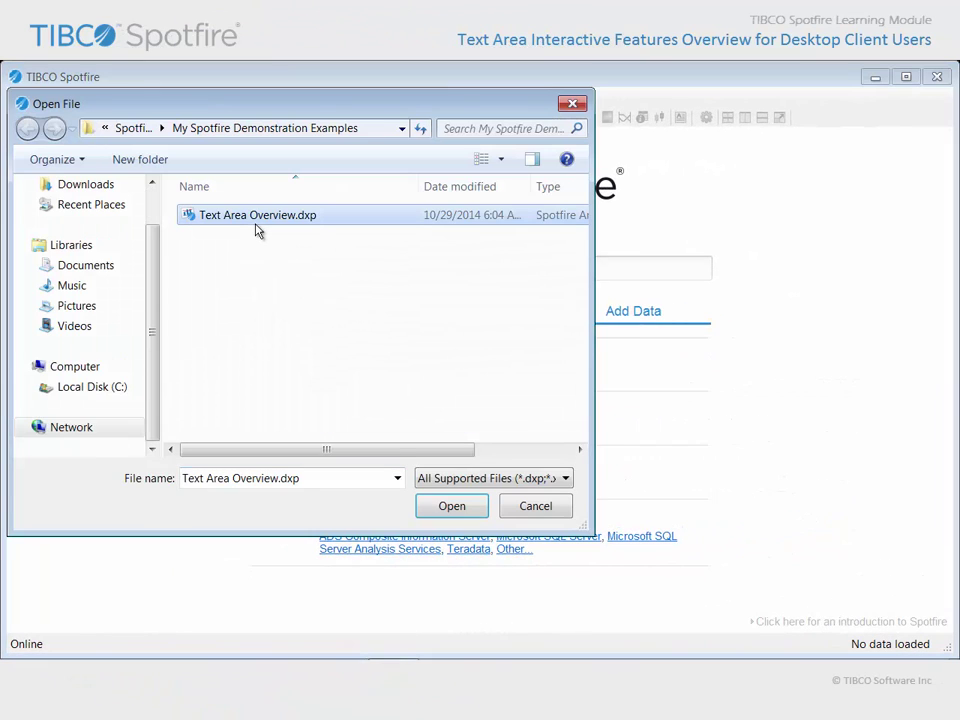
pyautogui.click(449, 506)
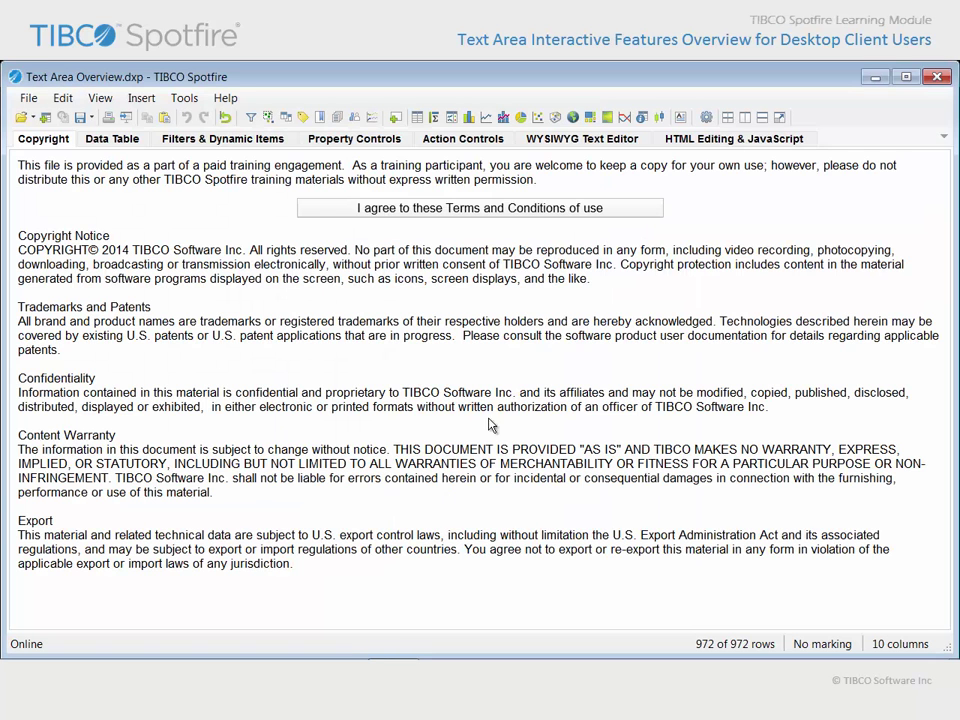
pyautogui.click(484, 212)
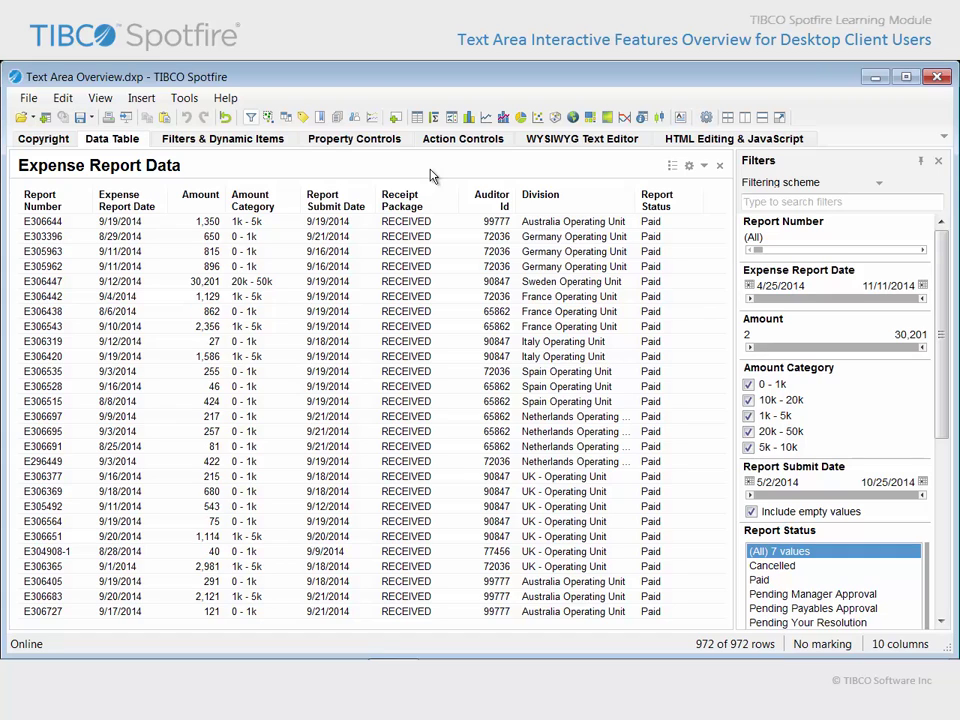
# On the Filters & Dynamic Items page, limit the report statuses to Pending Manager Approval, Pending Payables Approval and Pending Your Resolution.
pyautogui.click(264, 142)
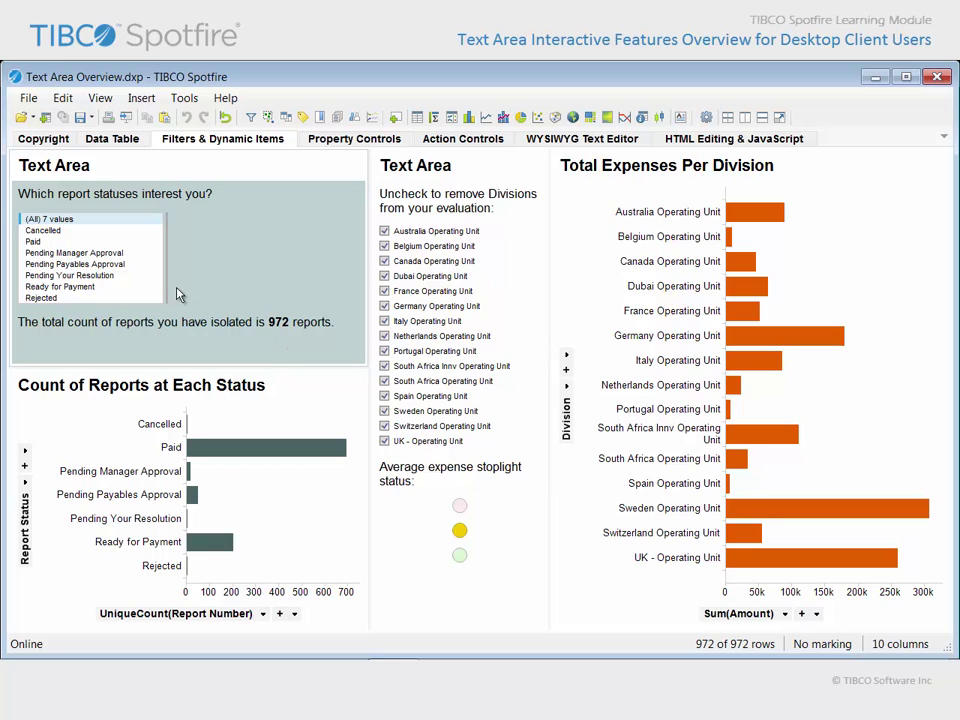
pyautogui.moveTo(99, 256); pyautogui.dragTo(131, 279)
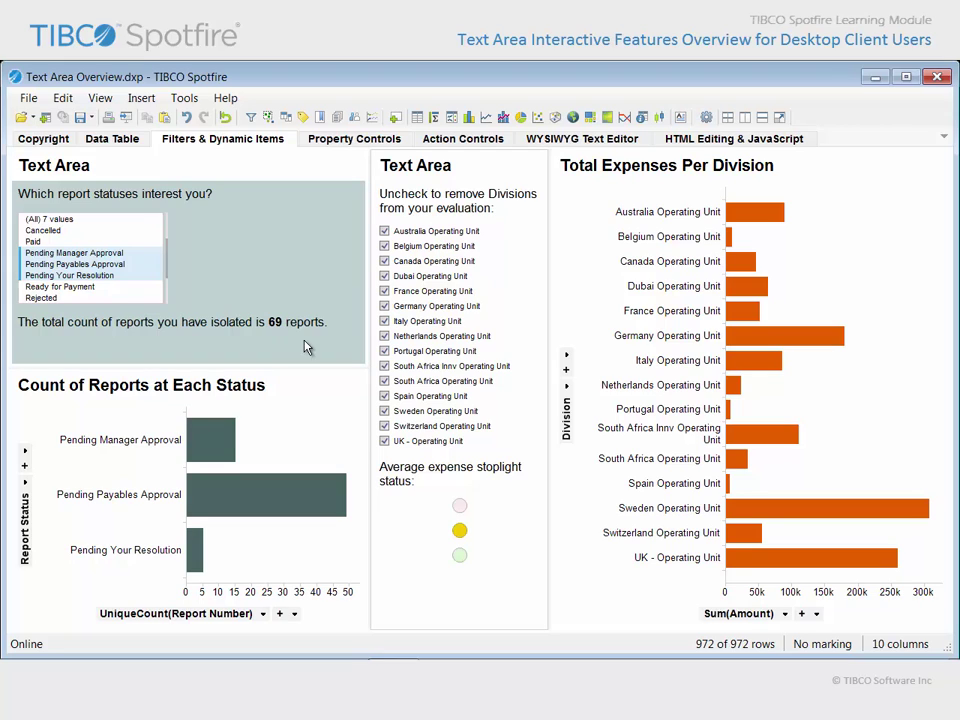
# Exclude the Belgium, France, Portugal, Spain and Netherlands divisions from the expense evaluation.
pyautogui.moveTo(462, 181)
pyautogui.click(385, 246)
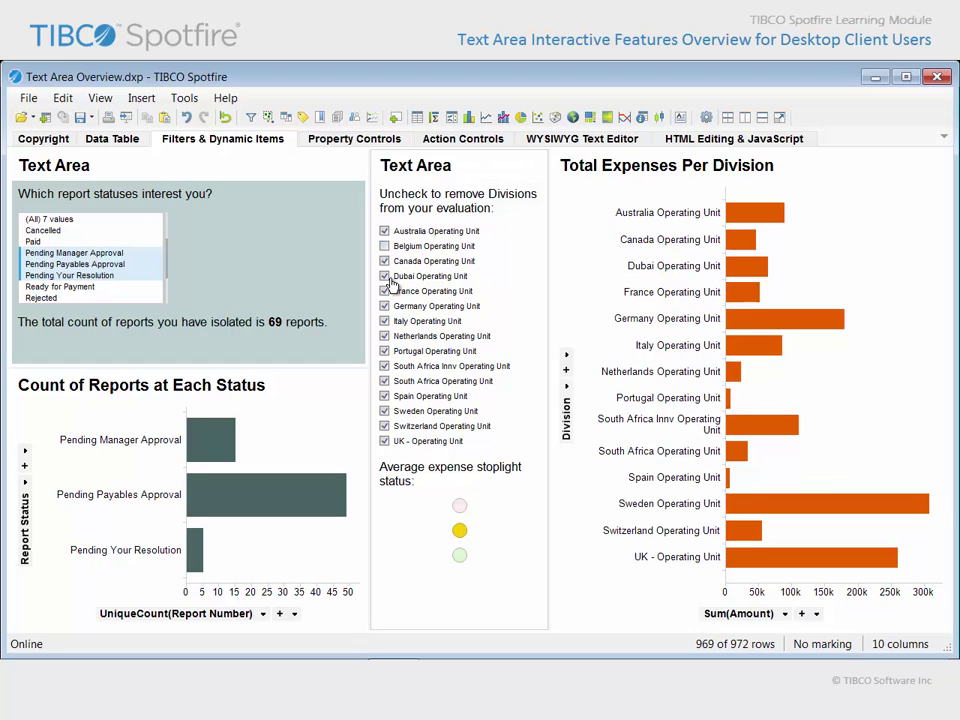
pyautogui.click(385, 291)
pyautogui.click(385, 351)
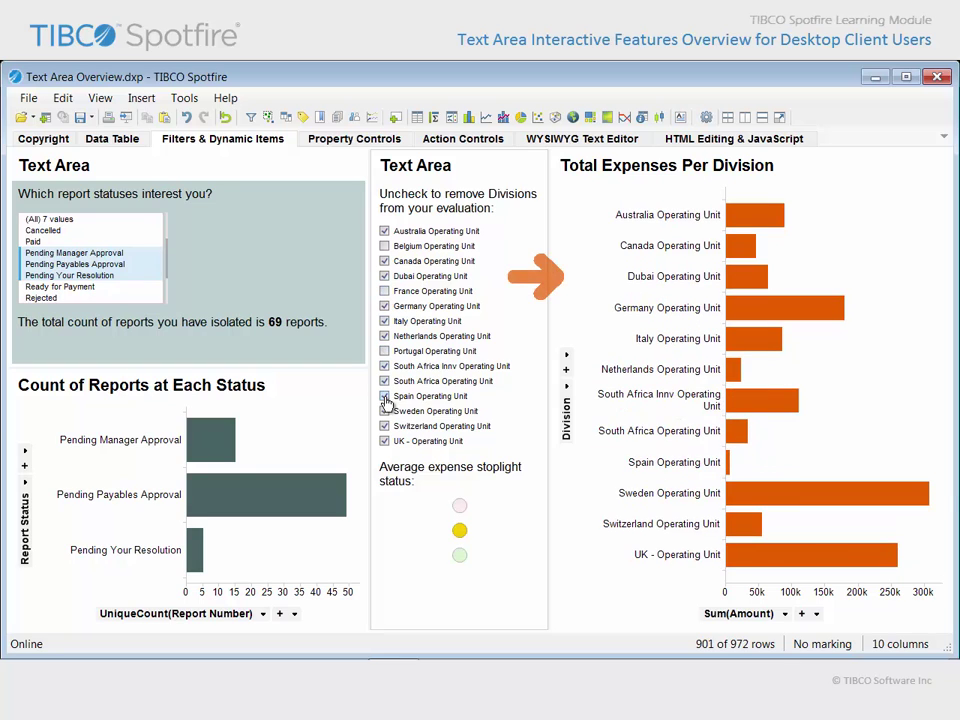
pyautogui.click(385, 396)
pyautogui.click(385, 336)
# Include the France, Belgium, Netherlands, Portugal and Spain divisions in the expense evaluation again.
pyautogui.click(385, 291)
pyautogui.click(385, 246)
pyautogui.click(385, 336)
pyautogui.click(385, 351)
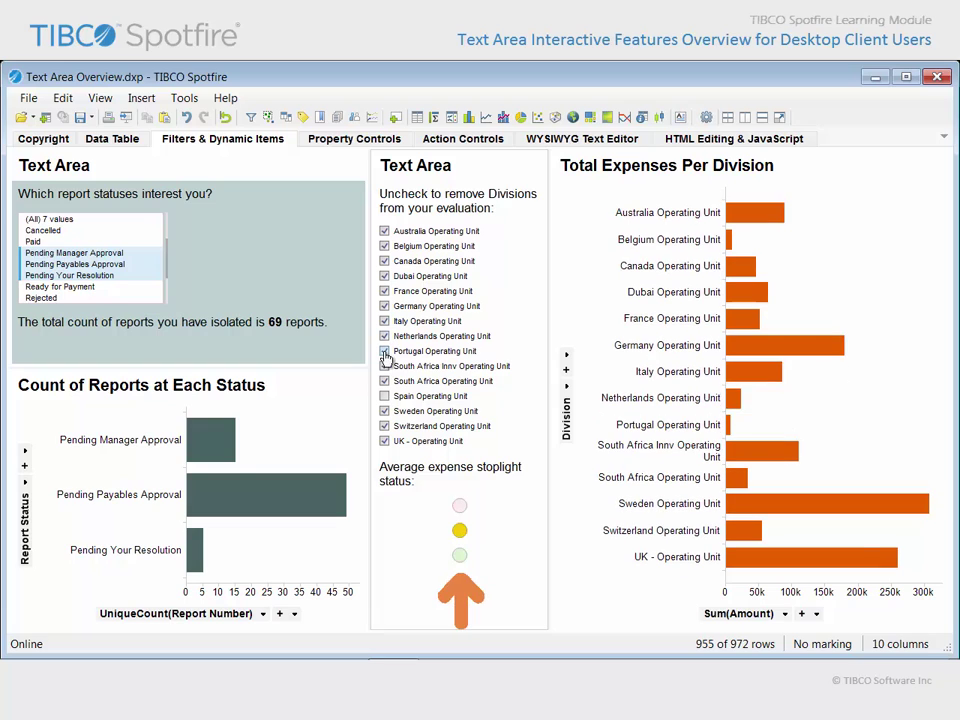
pyautogui.click(385, 396)
# Exclude the Sweden, UK, South Africa, South Africa Innv, Netherlands, Germany and Dubai divisions from the expense evaluation.
pyautogui.click(385, 411)
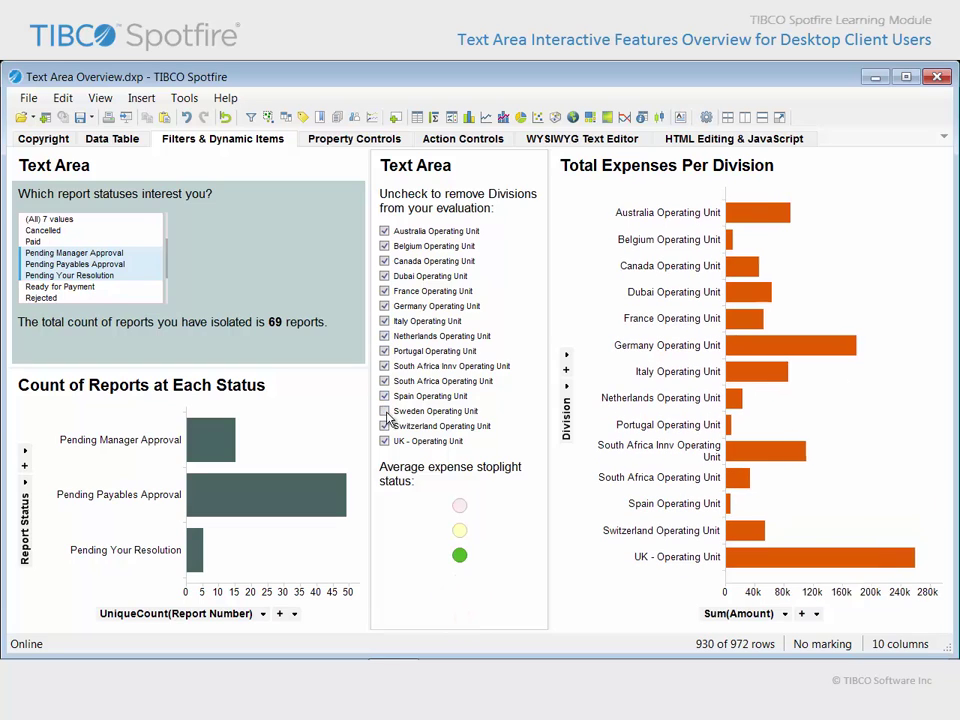
pyautogui.click(385, 441)
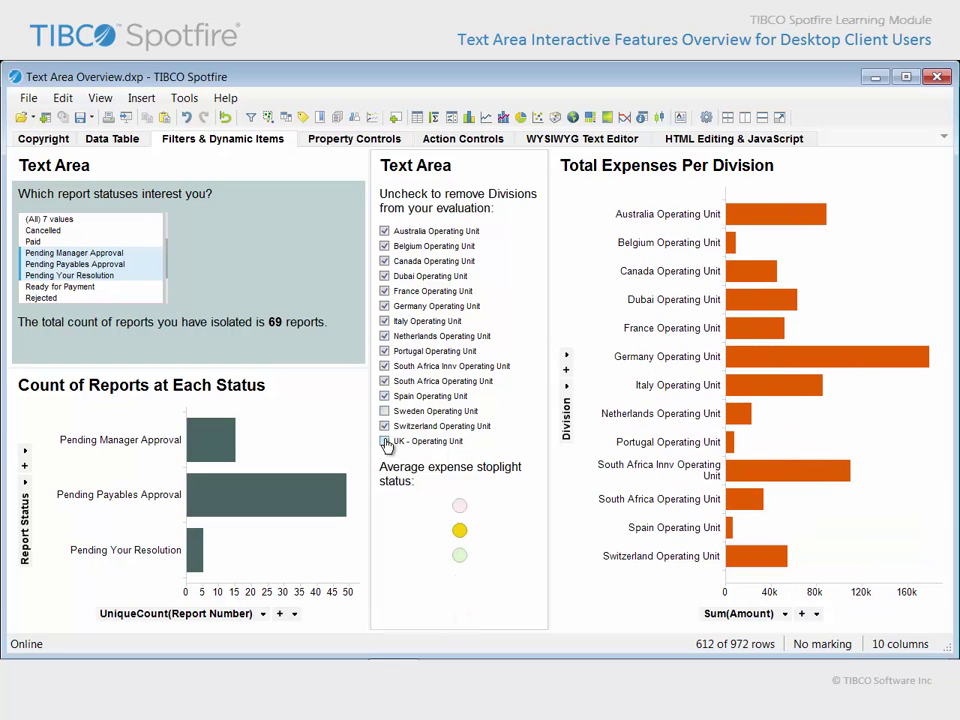
pyautogui.click(385, 381)
pyautogui.click(385, 366)
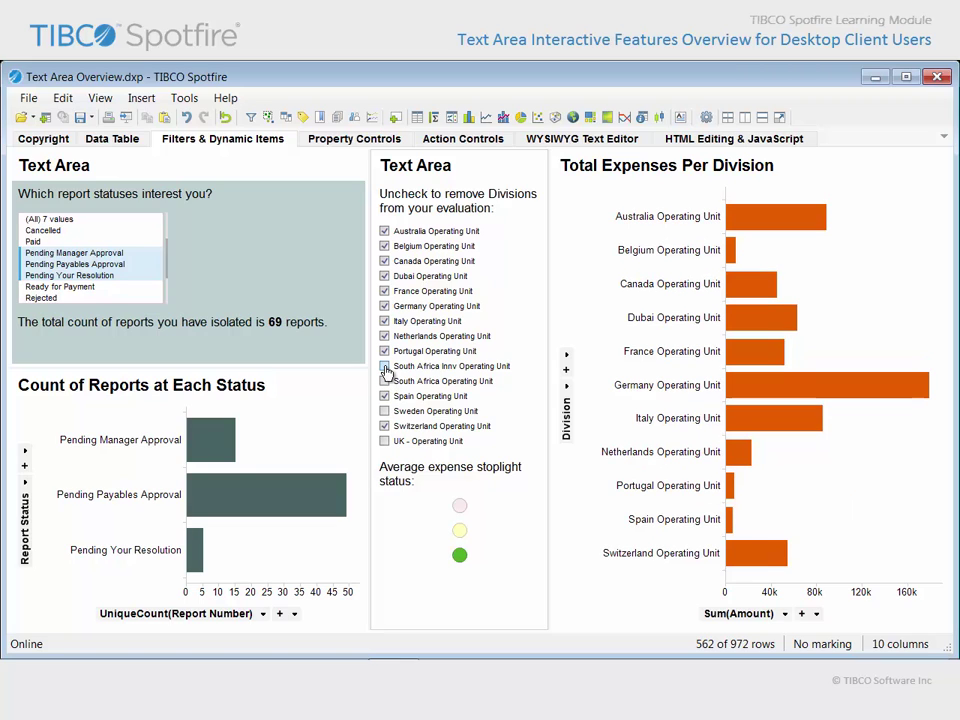
pyautogui.click(385, 336)
pyautogui.click(385, 306)
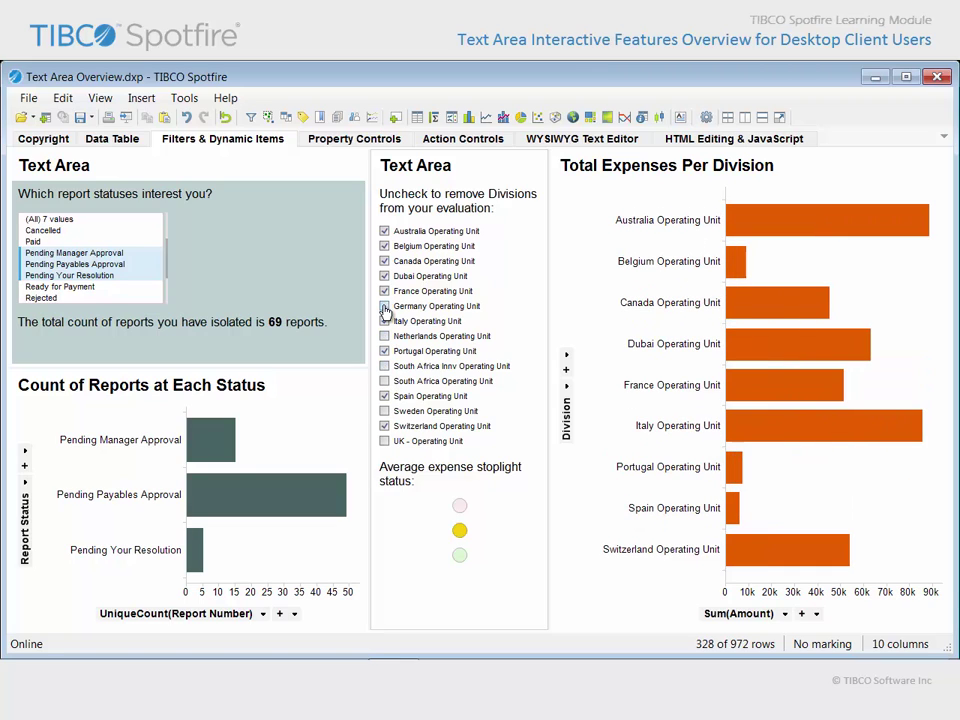
pyautogui.click(385, 276)
# Include the Dubai, Germany, Netherlands, South Africa Innv, South Africa, Sweden and UK divisions in the expense evaluation again.
pyautogui.click(385, 276)
pyautogui.click(385, 306)
pyautogui.click(385, 336)
pyautogui.click(385, 366)
pyautogui.click(385, 381)
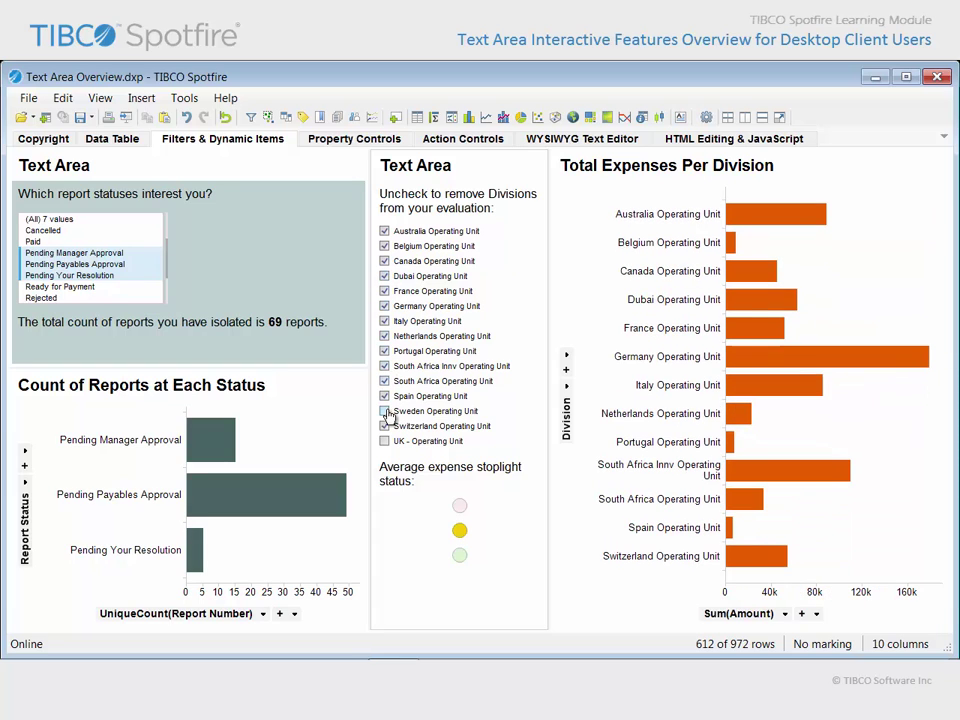
pyautogui.click(385, 411)
pyautogui.click(385, 441)
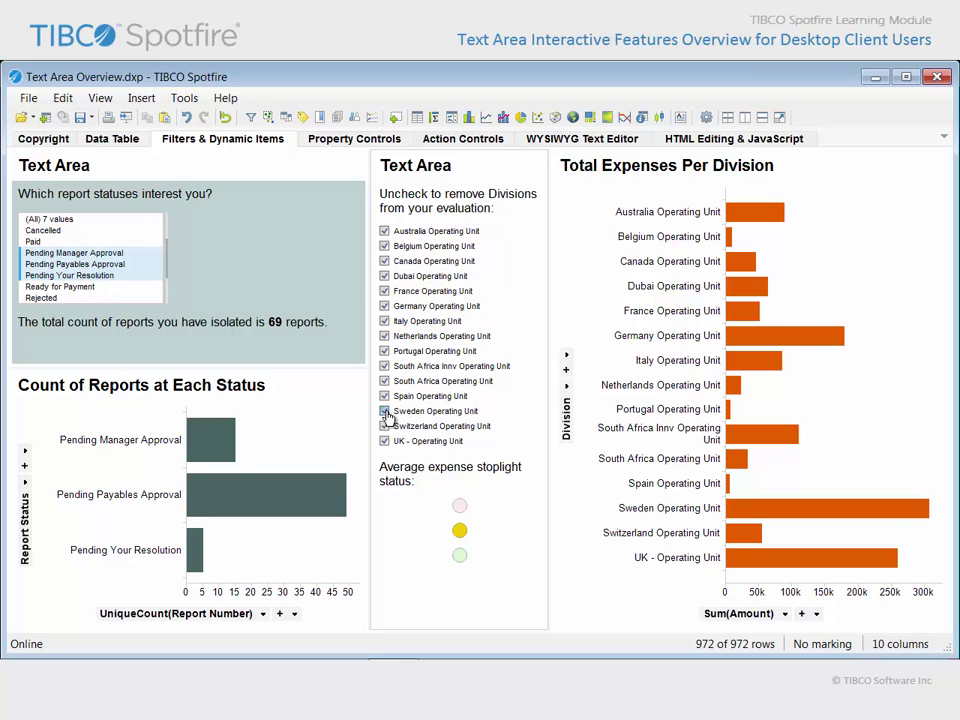
# Exclude and re-include the Sweden division, and exclude the UK division from the expense evaluation.
pyautogui.click(386, 412)
pyautogui.click(386, 411)
pyautogui.click(386, 442)
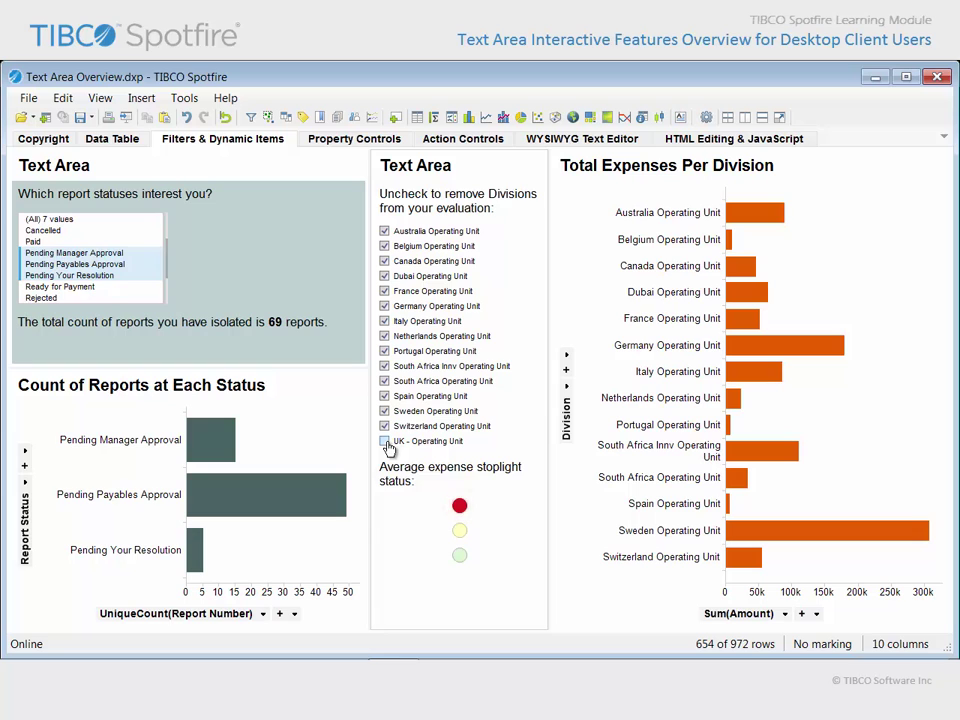
# Display the page's filters, examine Report Status in Filtering scheme (1) and Division in Filtering scheme (2), and hide the filters again.
pyautogui.click(100, 98)
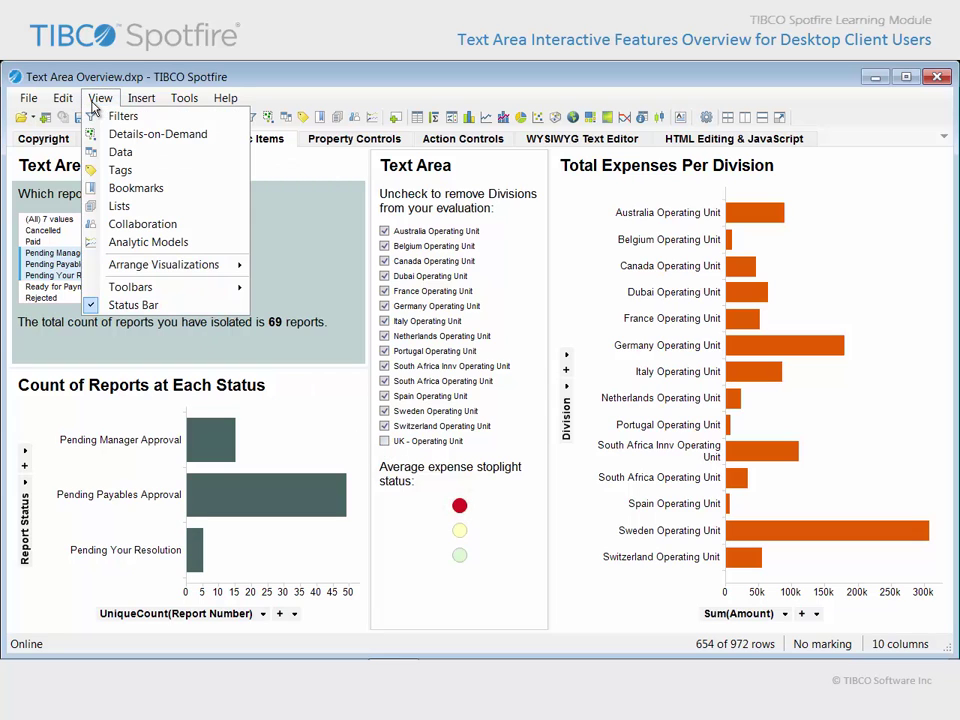
pyautogui.click(104, 117)
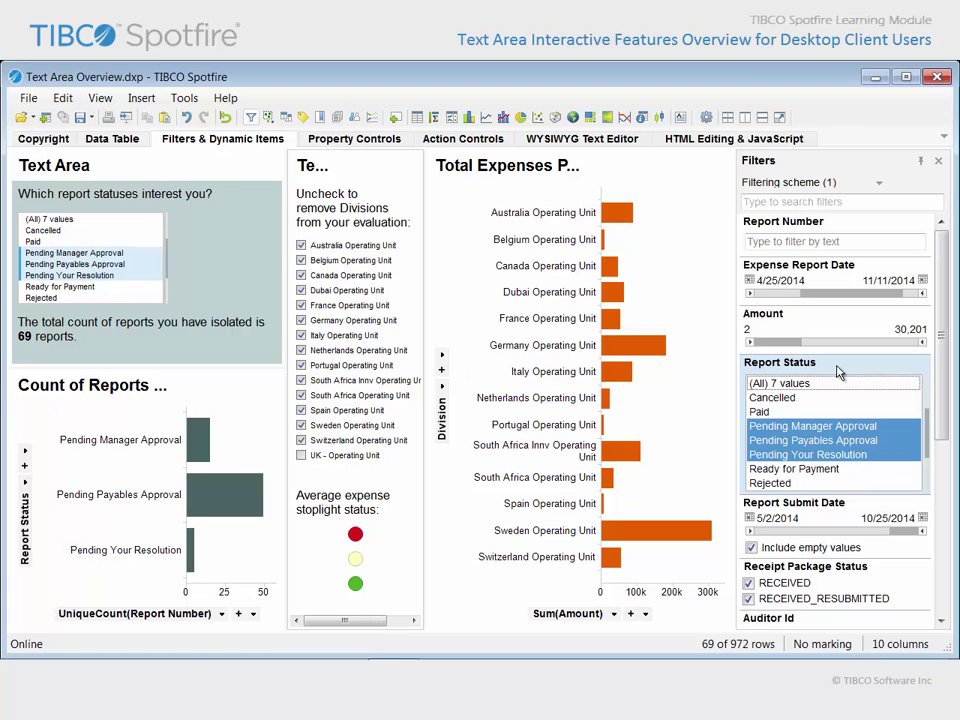
pyautogui.click(879, 182)
pyautogui.press('Escape')
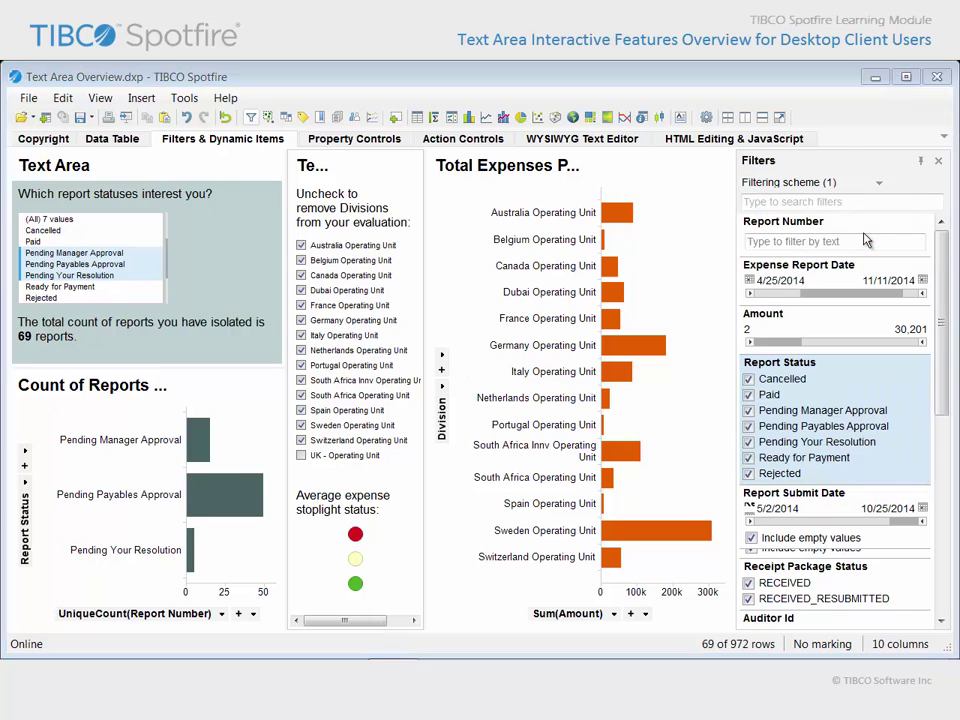
pyautogui.moveTo(945, 262); pyautogui.dragTo(953, 468)
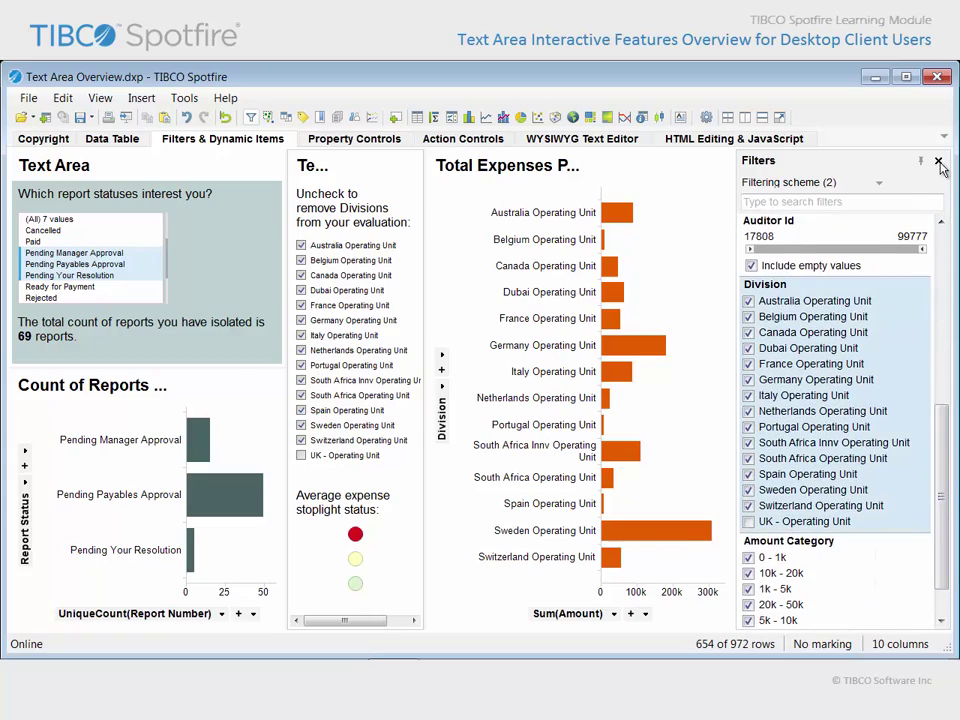
pyautogui.click(939, 163)
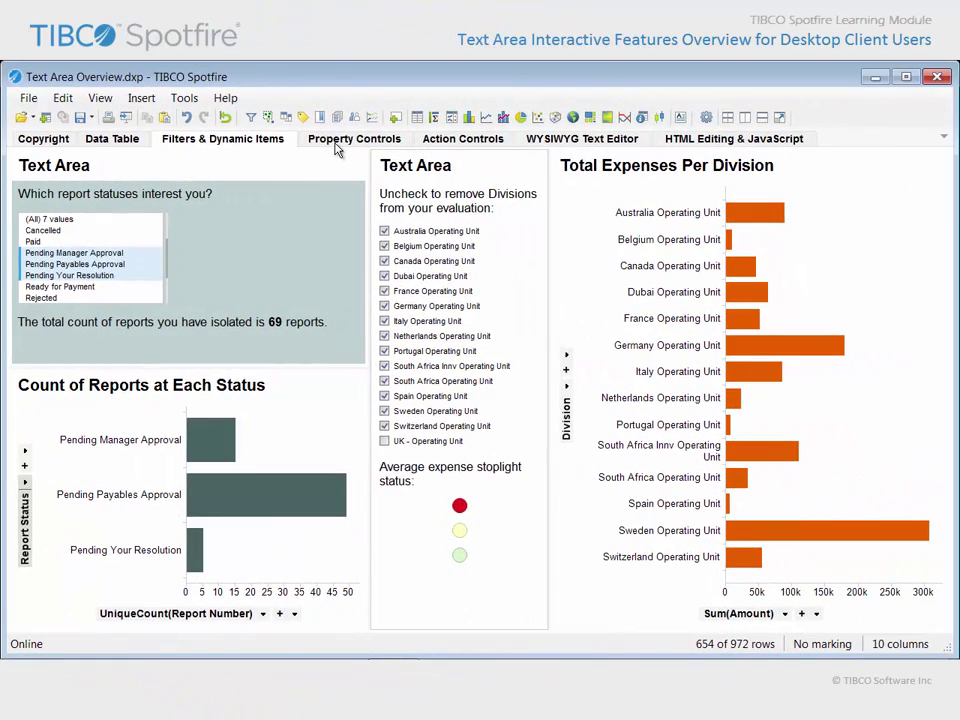
# On the Property Controls page, switch Bar Chart A's aggregation to Average, Minumum and Maximum in turn.
pyautogui.click(338, 143)
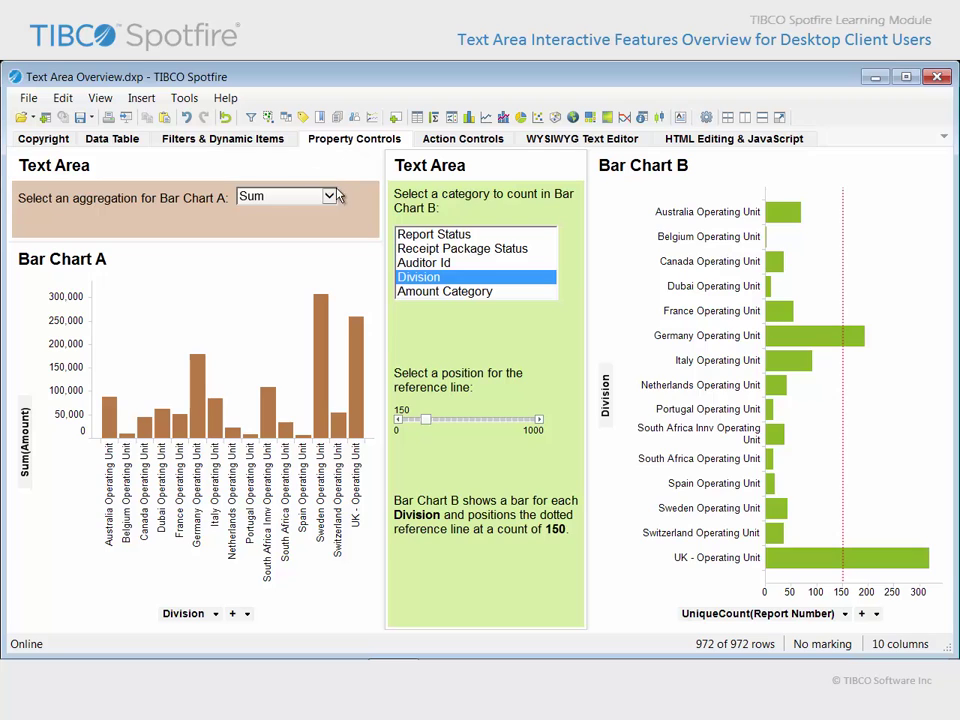
pyautogui.click(329, 197)
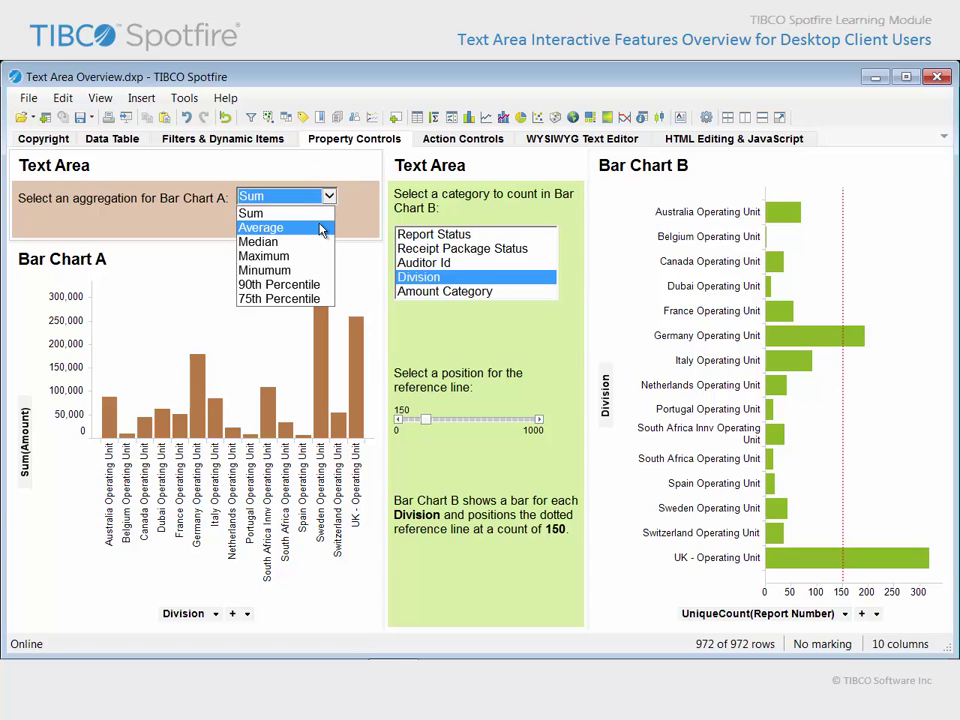
pyautogui.click(320, 226)
pyautogui.click(329, 197)
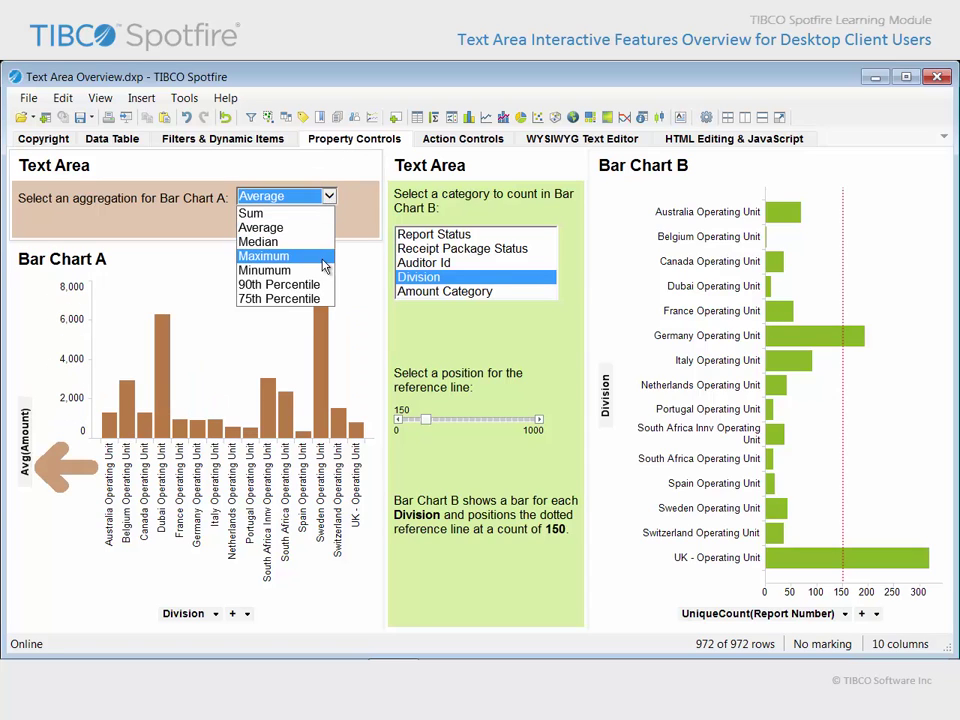
pyautogui.click(320, 268)
pyautogui.click(329, 197)
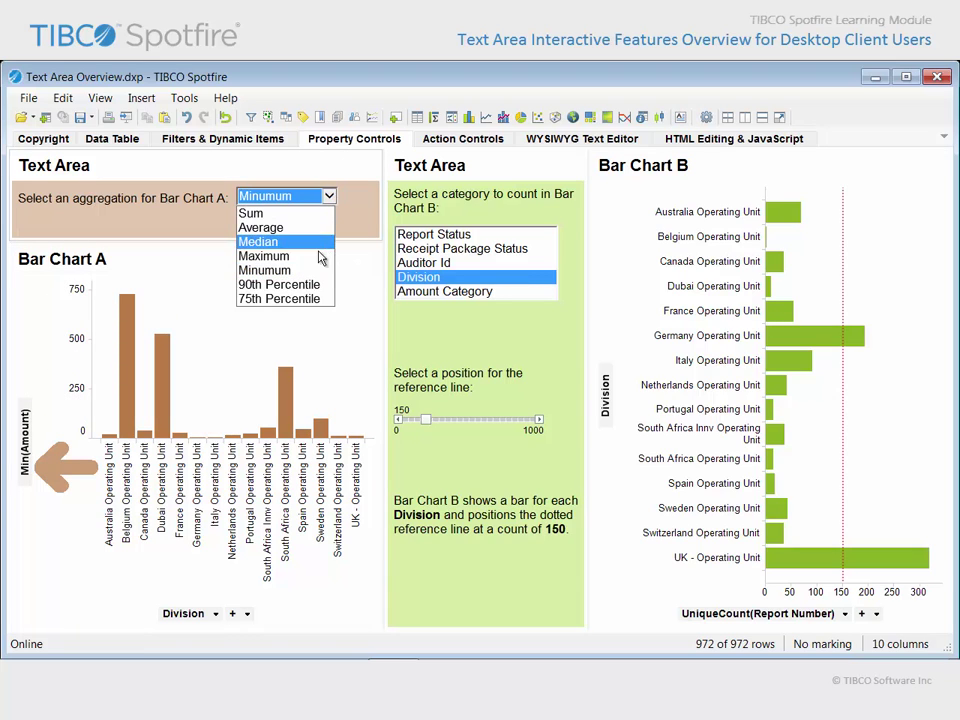
pyautogui.click(321, 255)
# Switch Bar Chart A's aggregation to Median, 90th Percentile and finally 75th Percentile.
pyautogui.click(329, 197)
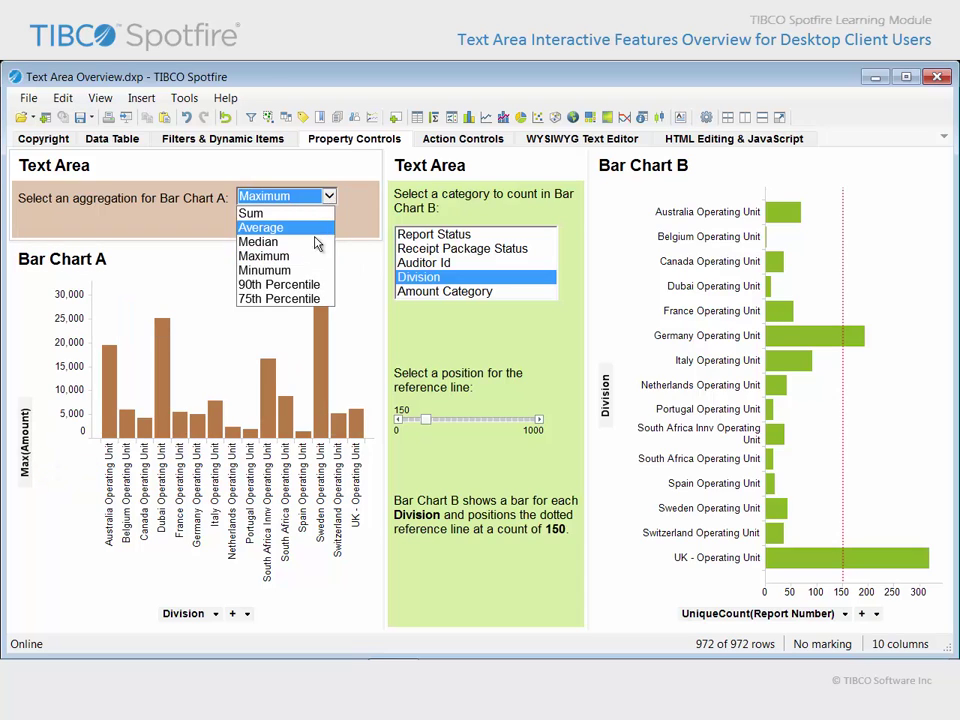
pyautogui.click(318, 240)
pyautogui.click(329, 197)
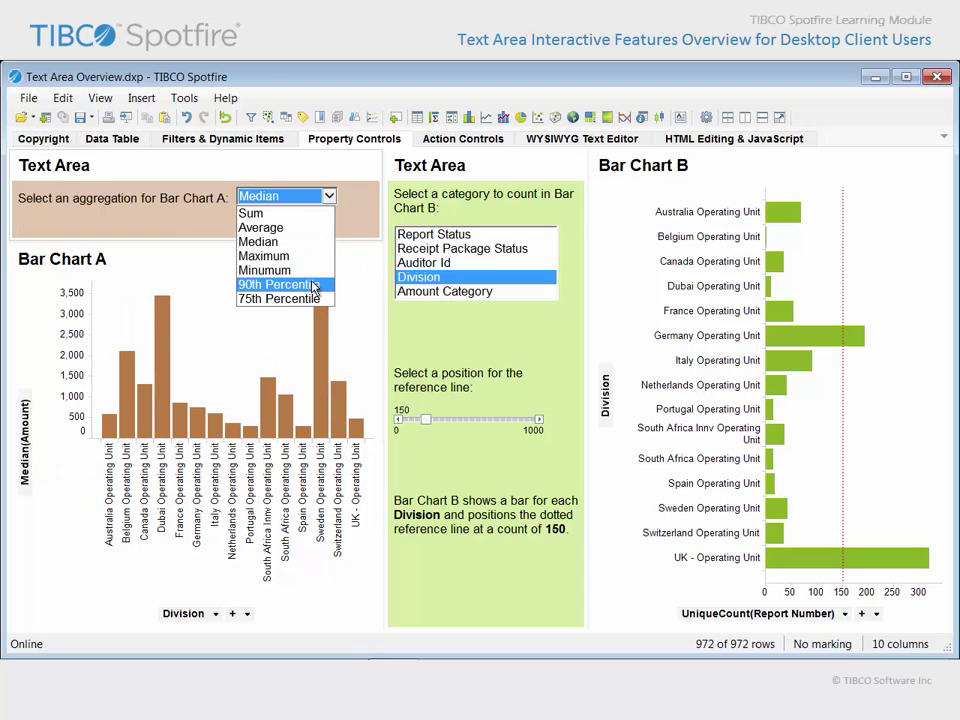
pyautogui.click(318, 283)
pyautogui.click(329, 197)
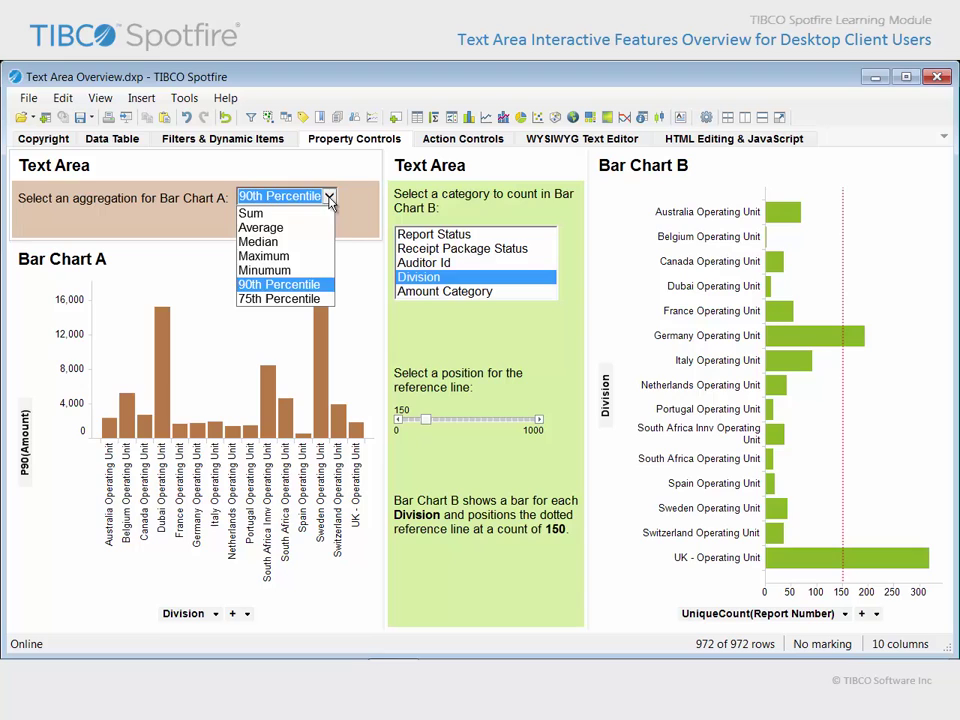
pyautogui.click(320, 298)
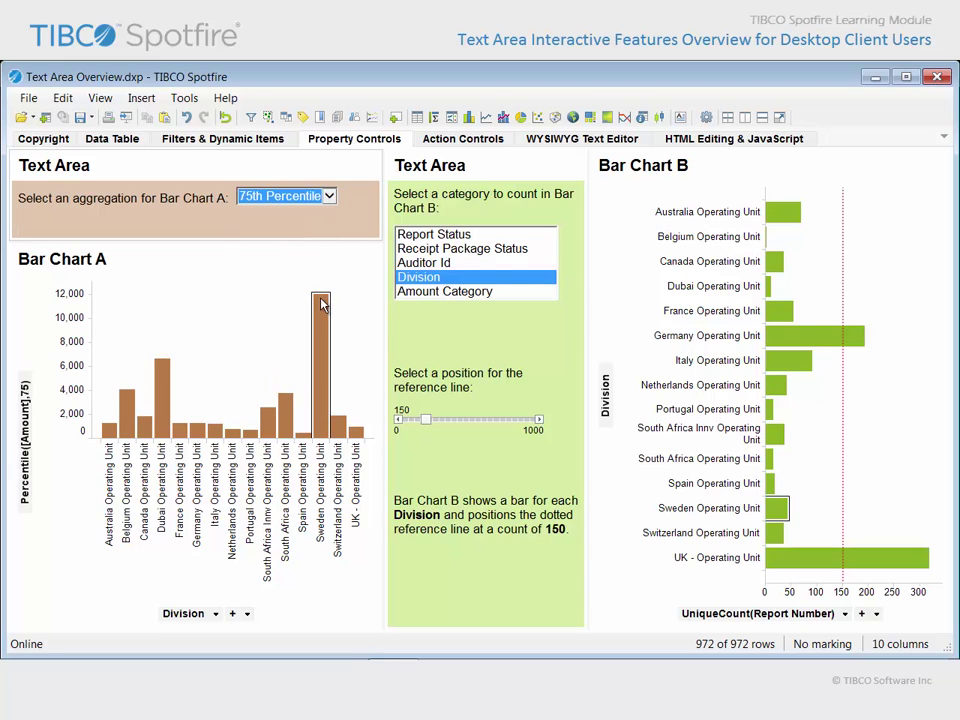
# Switch Bar Chart B's category through Report Status, Receipt Package Status, Amount Category and Division to Auditor Id, and position its reference line at 350.
pyautogui.click(468, 238)
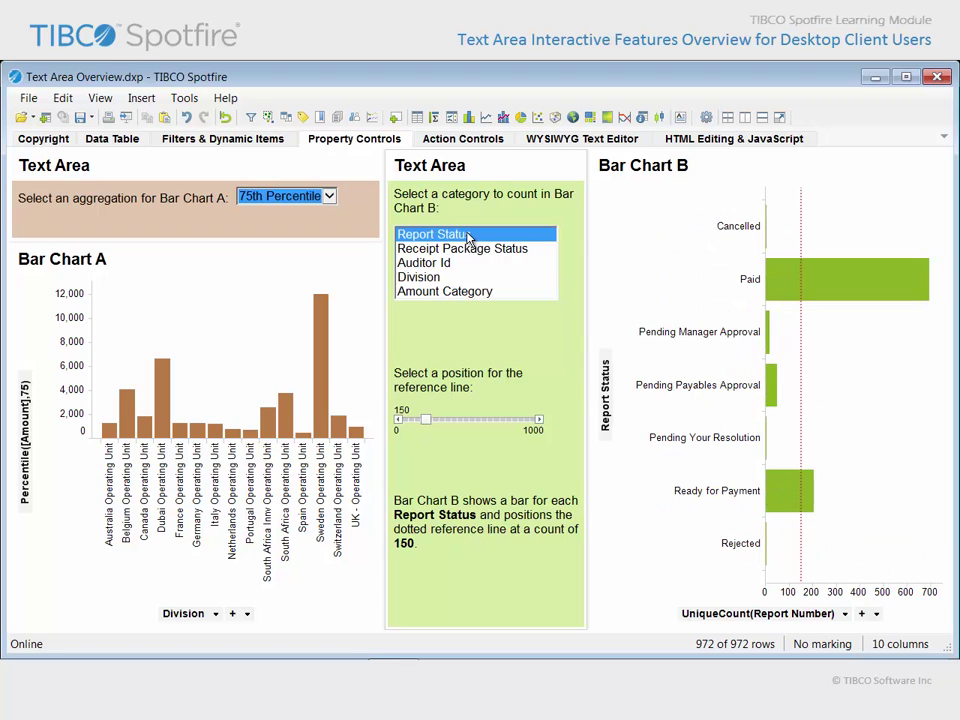
pyautogui.click(467, 251)
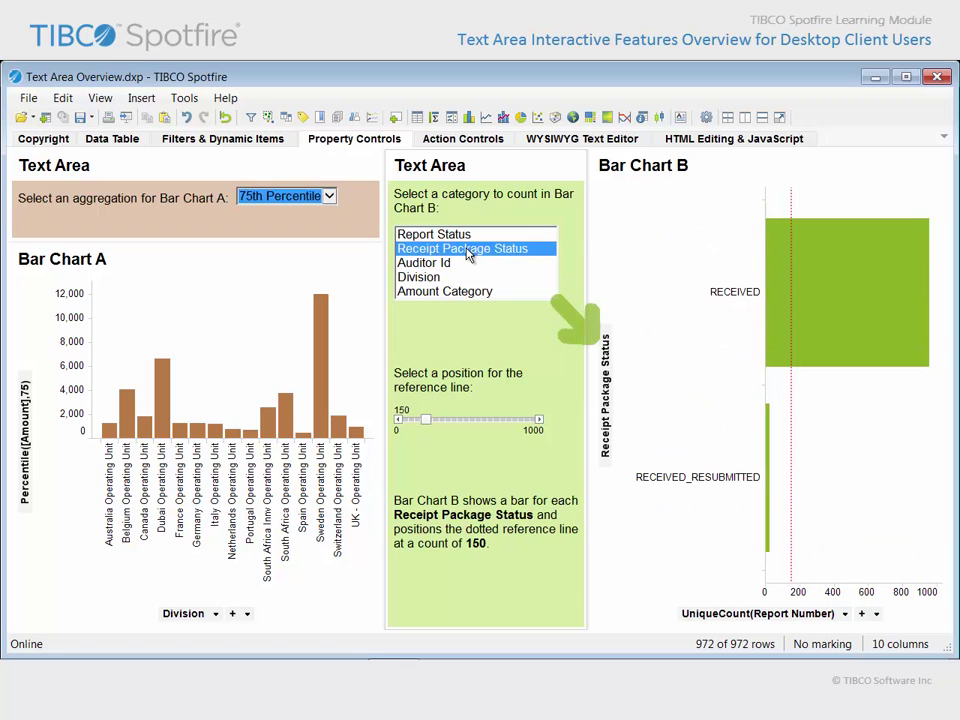
pyautogui.click(464, 291)
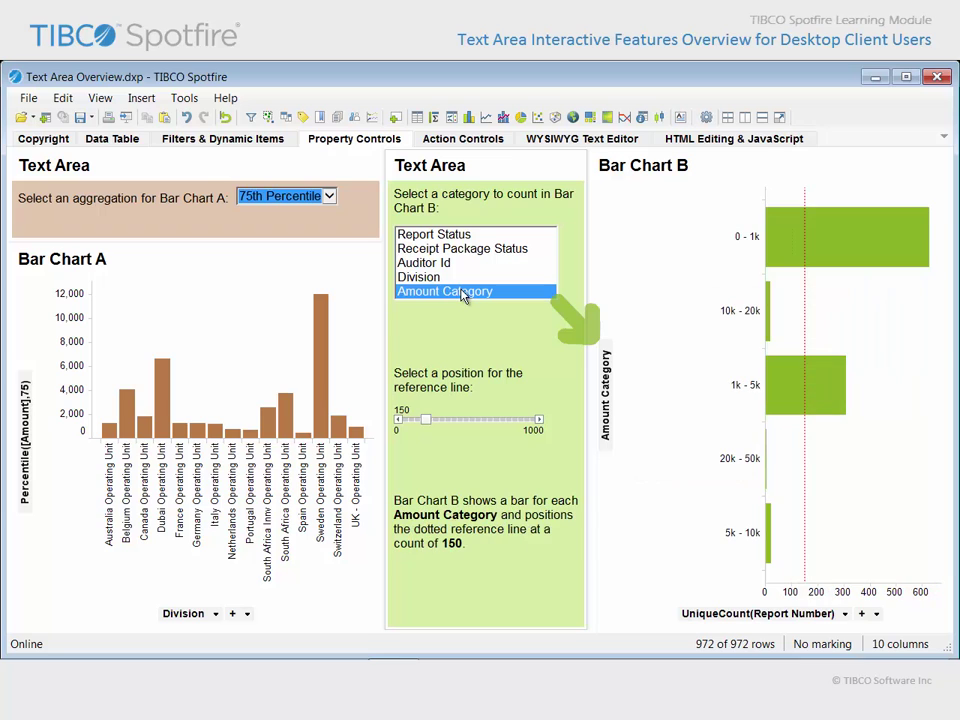
pyautogui.click(451, 280)
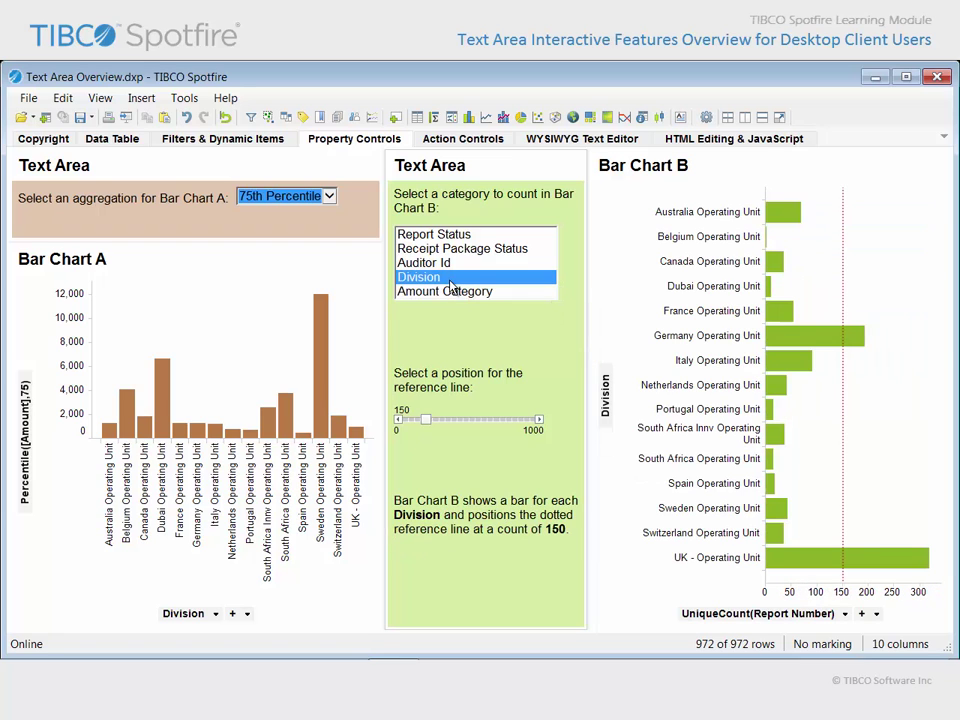
pyautogui.click(451, 266)
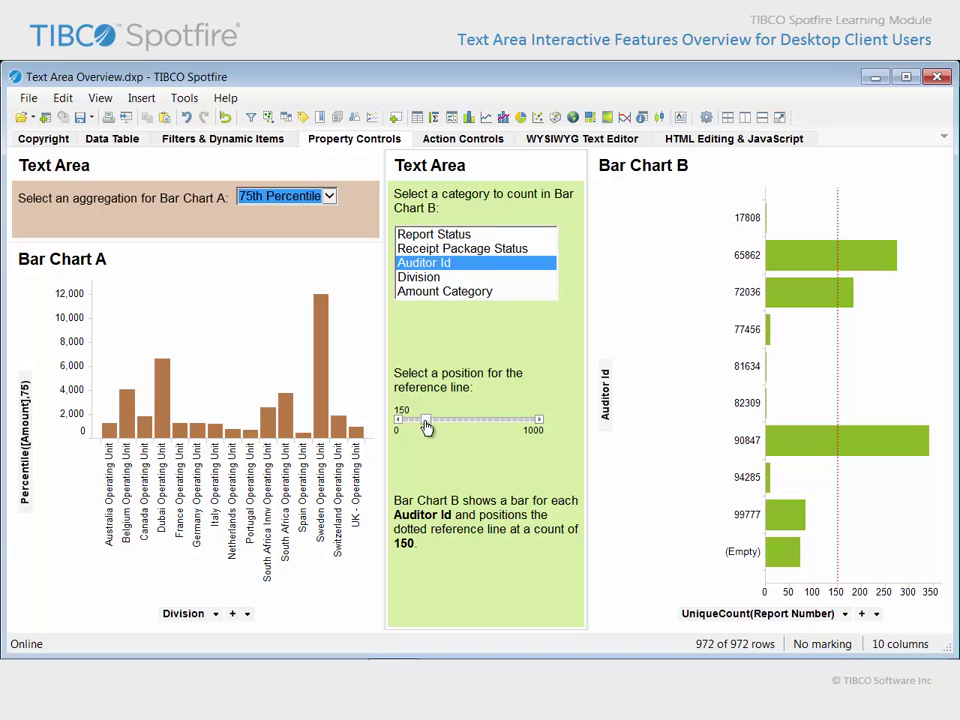
pyautogui.moveTo(426, 427); pyautogui.dragTo(450, 428)
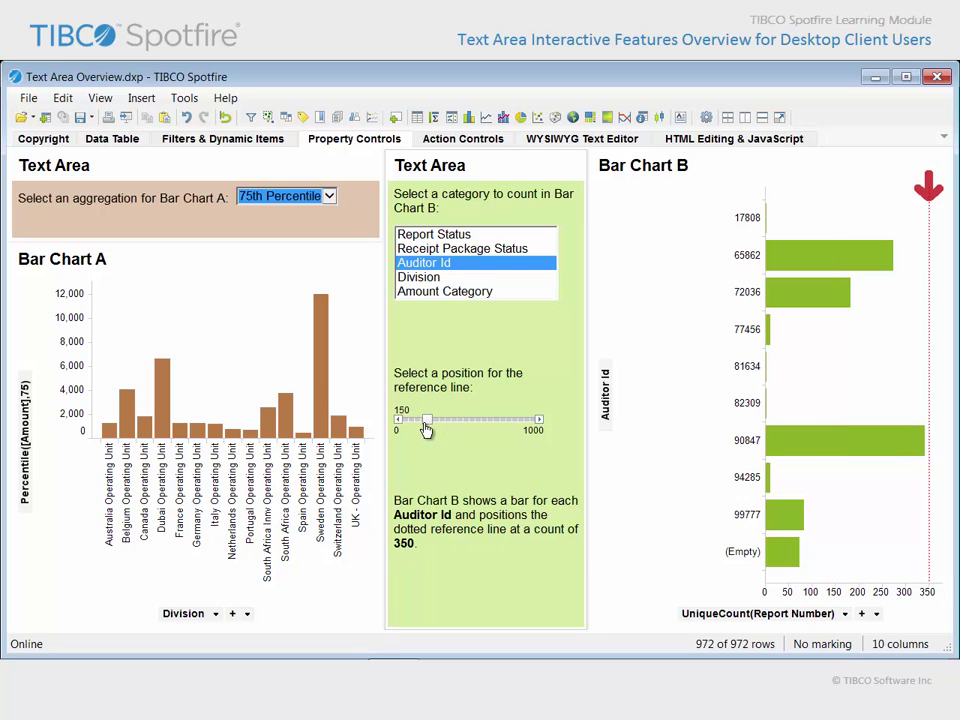
# Position Bar Chart B's reference line at 150 and switch its category through Division and Receipt Package Status to Report Status.
pyautogui.moveTo(450, 428)
pyautogui.mouseDown()
pyautogui.moveTo(414, 429)
pyautogui.moveTo(420, 420)
pyautogui.moveTo(462, 420)
pyautogui.moveTo(484, 430)
pyautogui.moveTo(431, 431)
pyautogui.mouseUp()
pyautogui.click(428, 277)
pyautogui.click(452, 250)
pyautogui.click(468, 236)
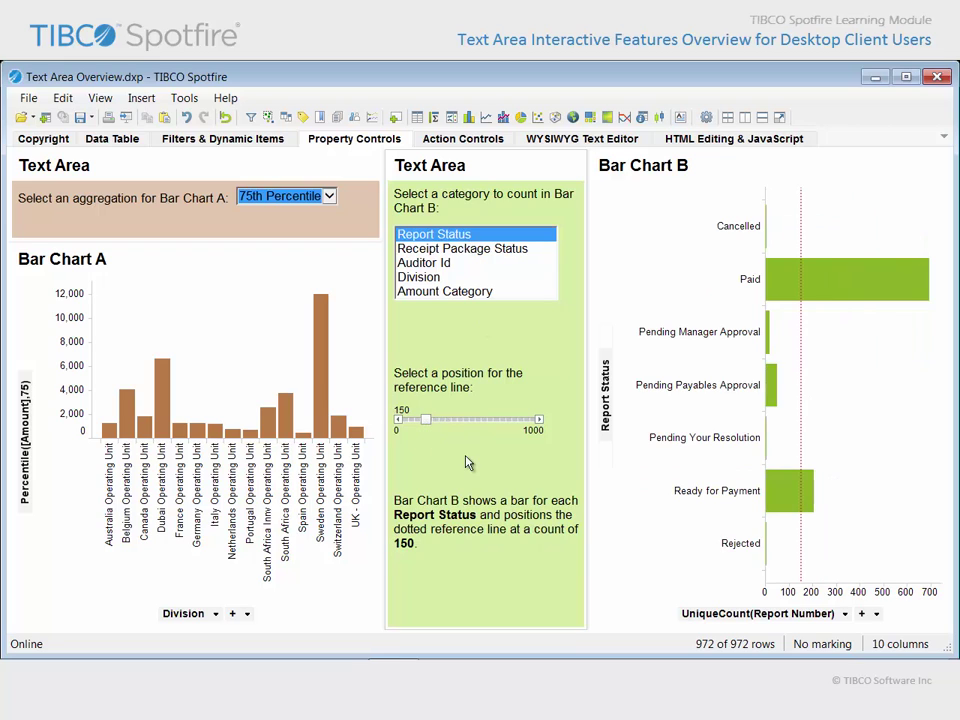
# View Bar Chart A's aggregation options, then set Bar Chart B's reference line to 400, its category to Auditor Id, and the line to 150.
pyautogui.click(329, 197)
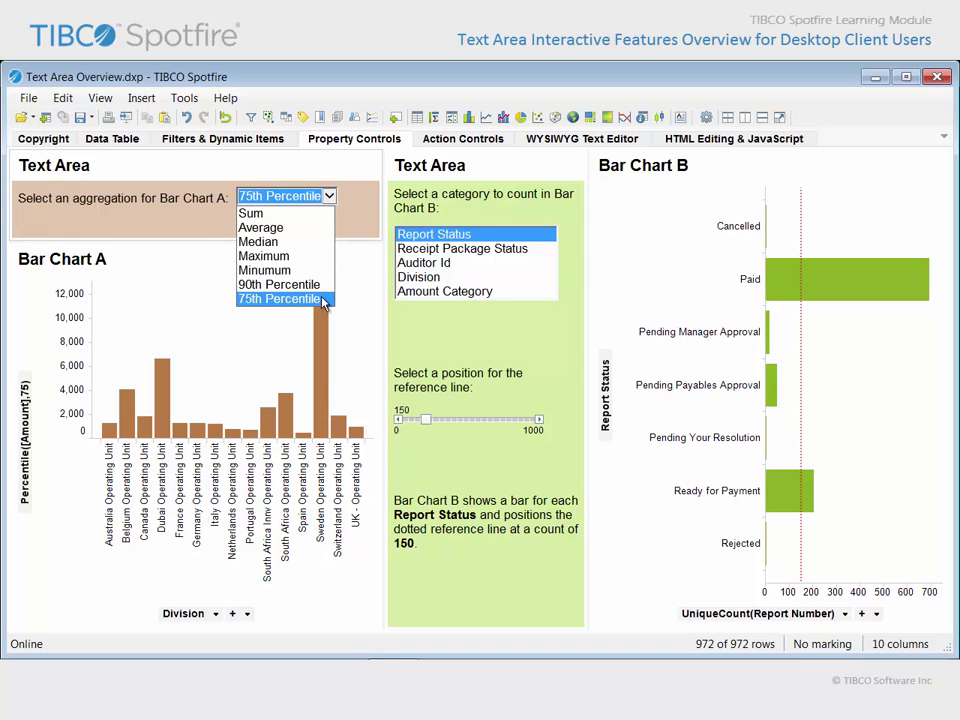
pyautogui.click(571, 237)
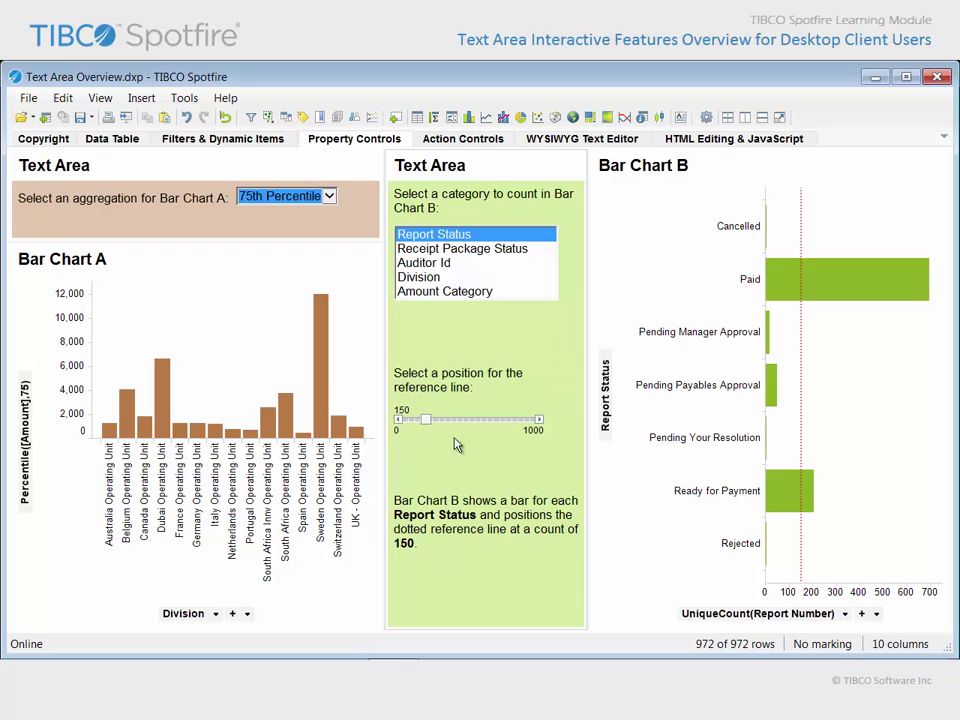
pyautogui.moveTo(428, 422); pyautogui.dragTo(458, 426)
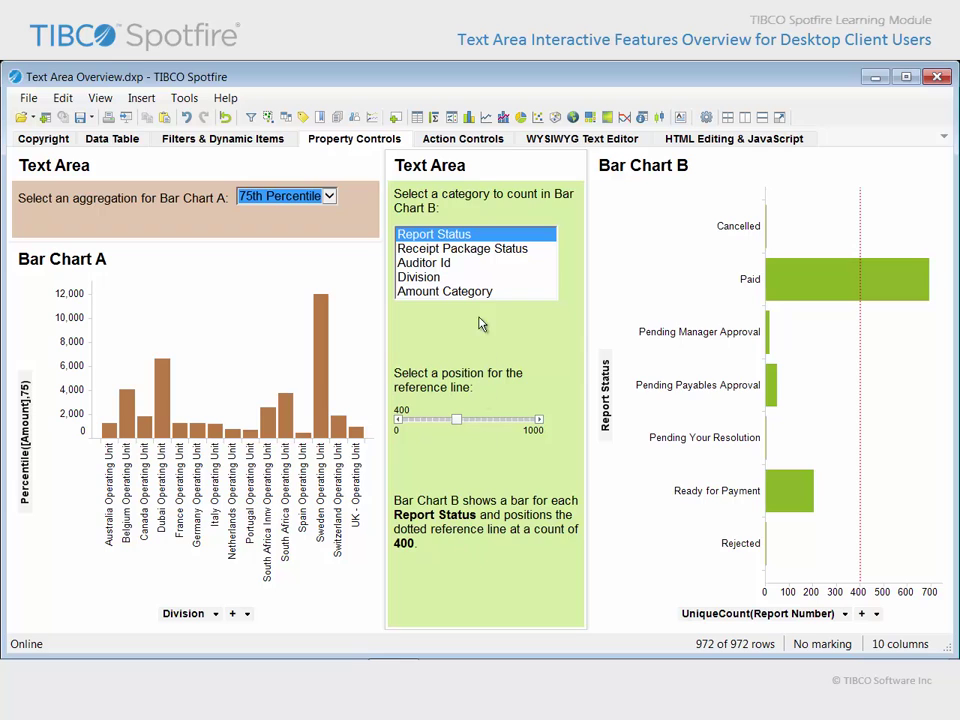
pyautogui.click(456, 266)
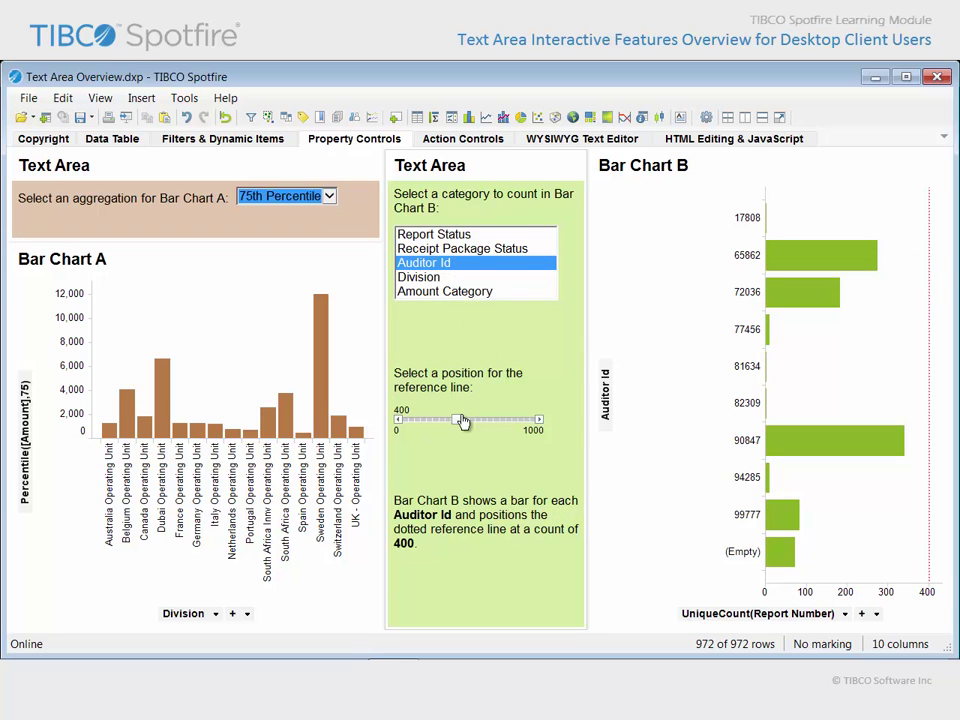
pyautogui.moveTo(456, 419); pyautogui.dragTo(427, 421)
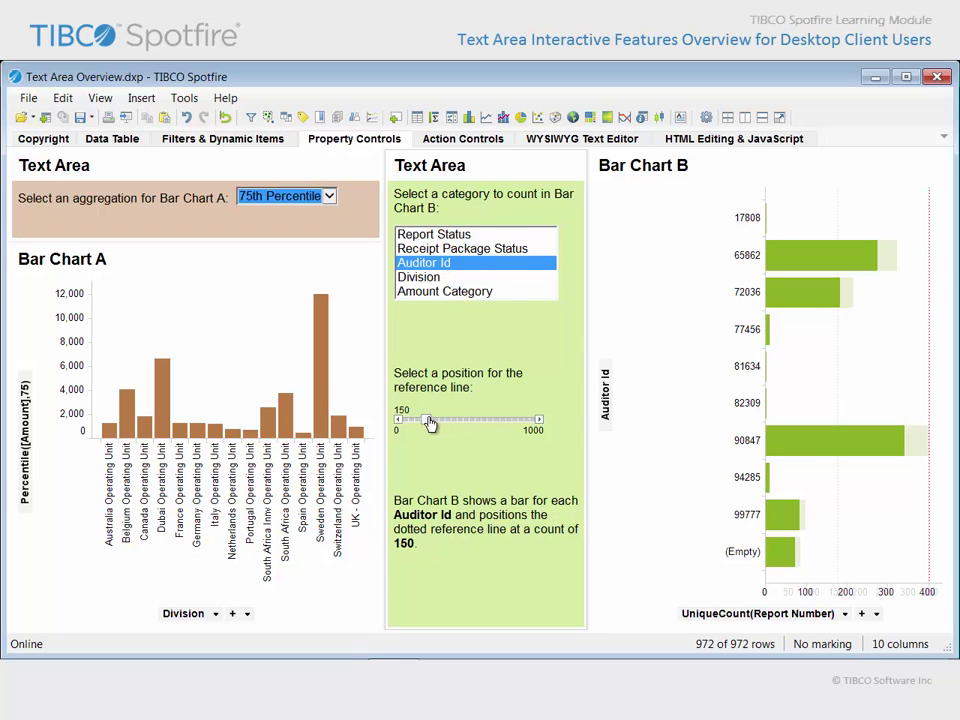
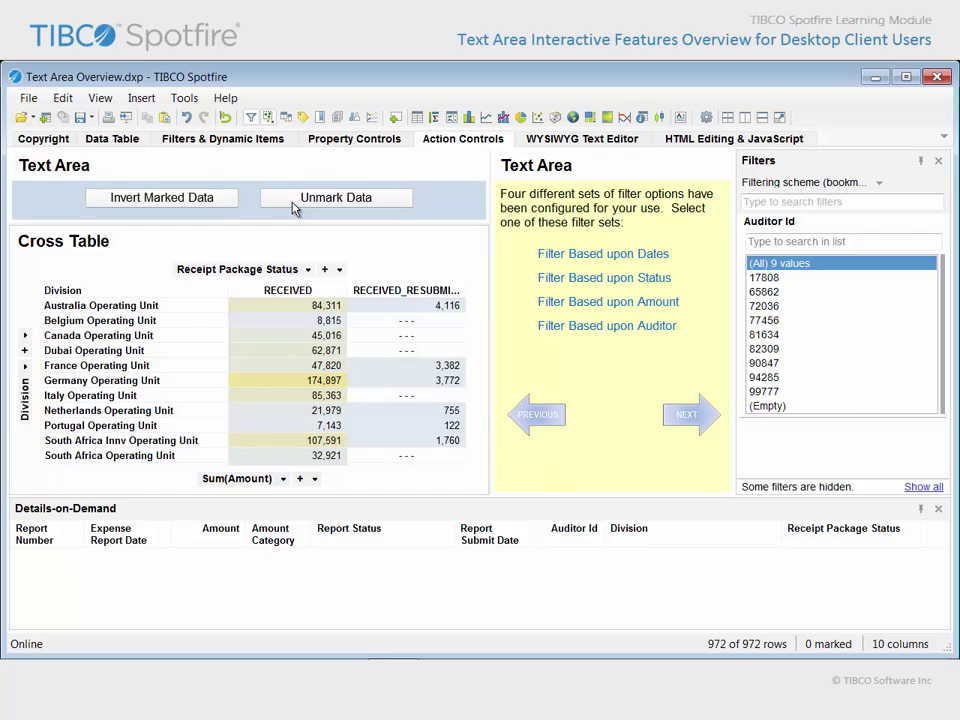
# On the Action Controls page, mark the RECEIVED cells of the Germany, Italy and South Africa Innv Operating Units and view the Marked Rows options.
pyautogui.moveTo(296, 379); pyautogui.dragTo(296, 395)
pyautogui.keyDown('ctrl'); pyautogui.click(292, 442); pyautogui.keyUp('ctrl')
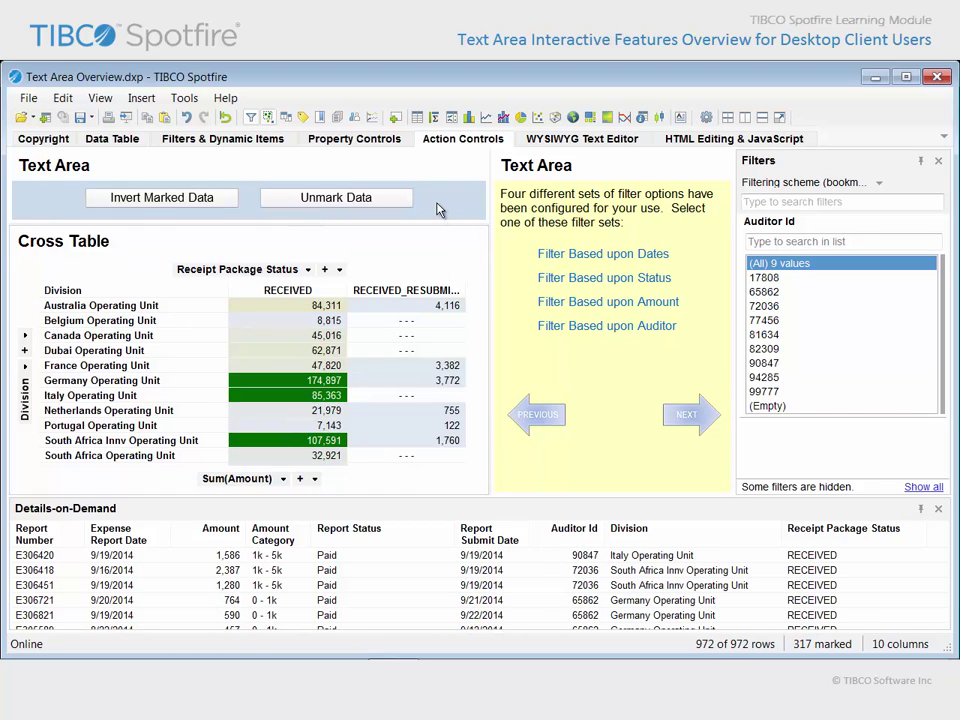
pyautogui.rightClick(323, 313)
pyautogui.moveTo(352, 322)
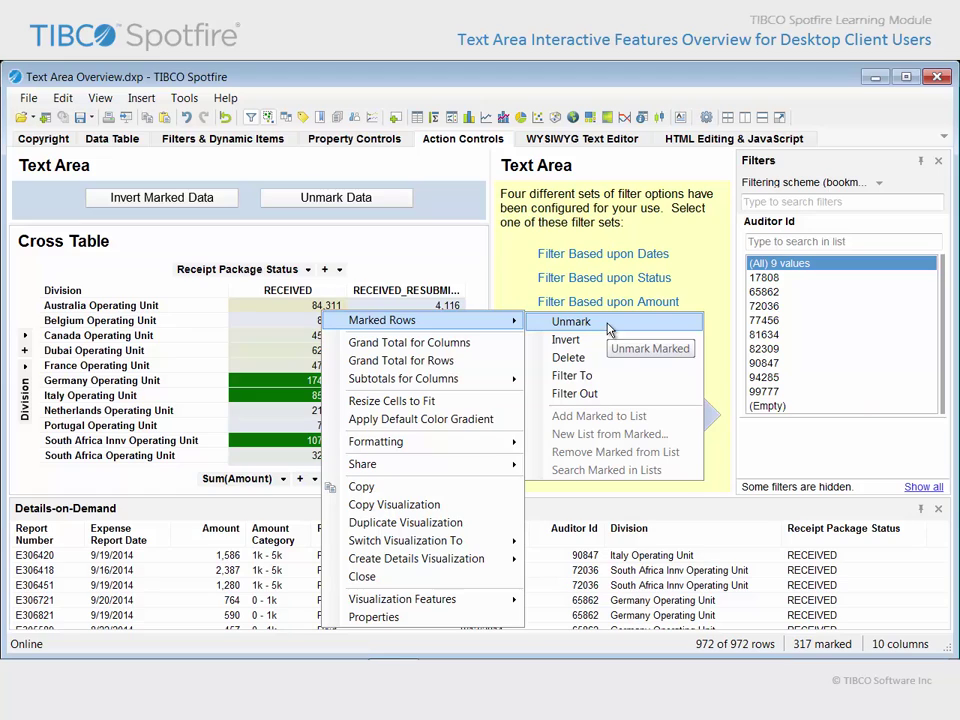
pyautogui.click(431, 216)
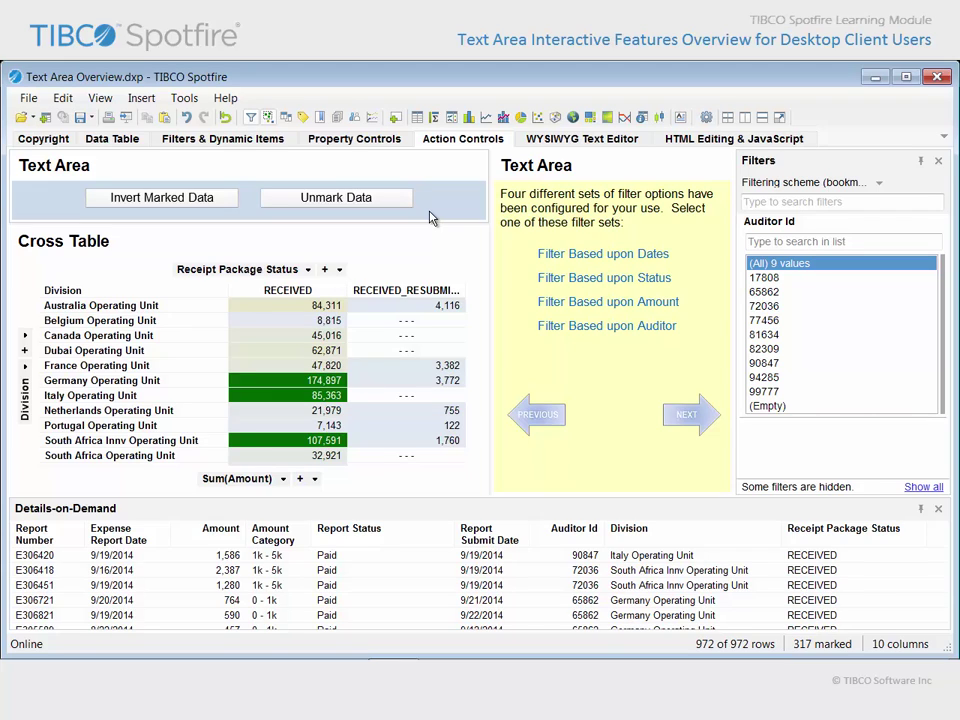
# Apply the text area's filter sets for Dates, Status, Amount and Auditor in turn, then Status and Amount again.
pyautogui.click(637, 189)
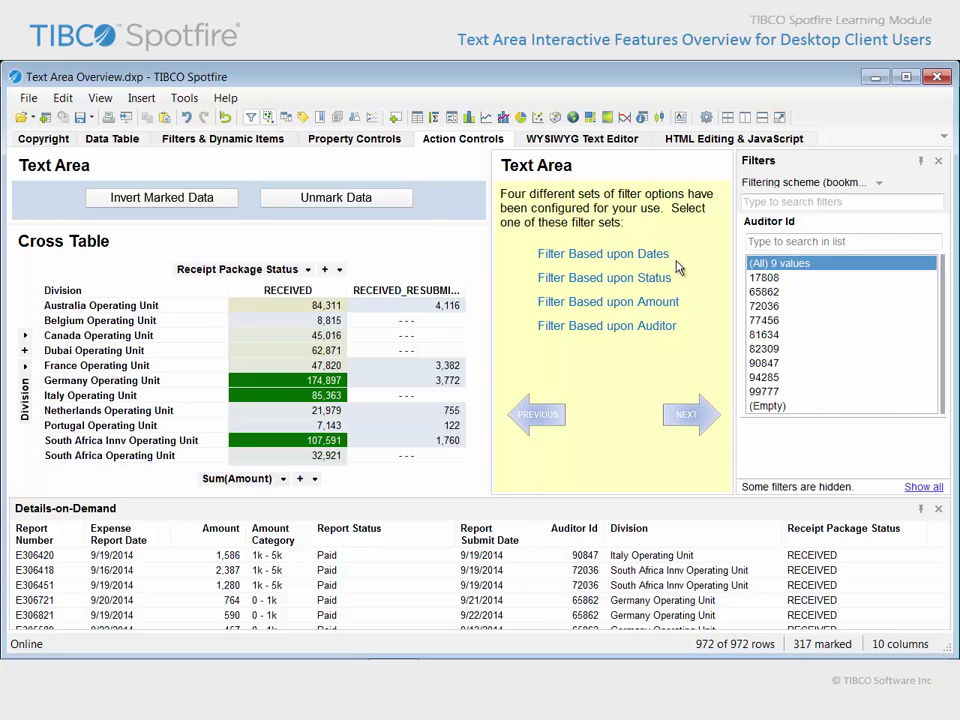
pyautogui.click(645, 258)
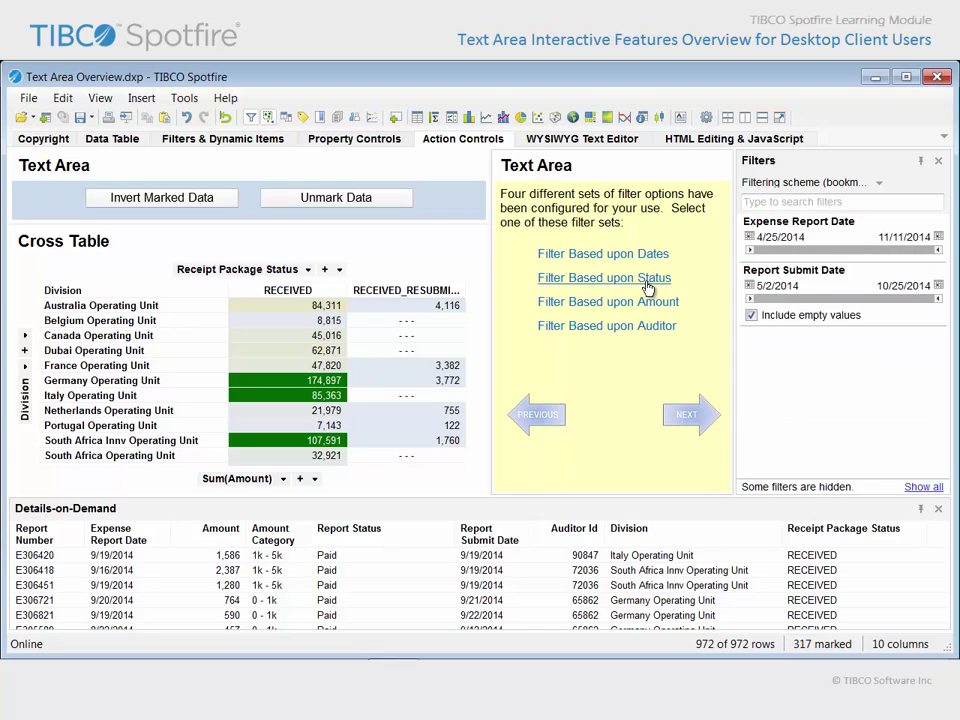
pyautogui.click(645, 279)
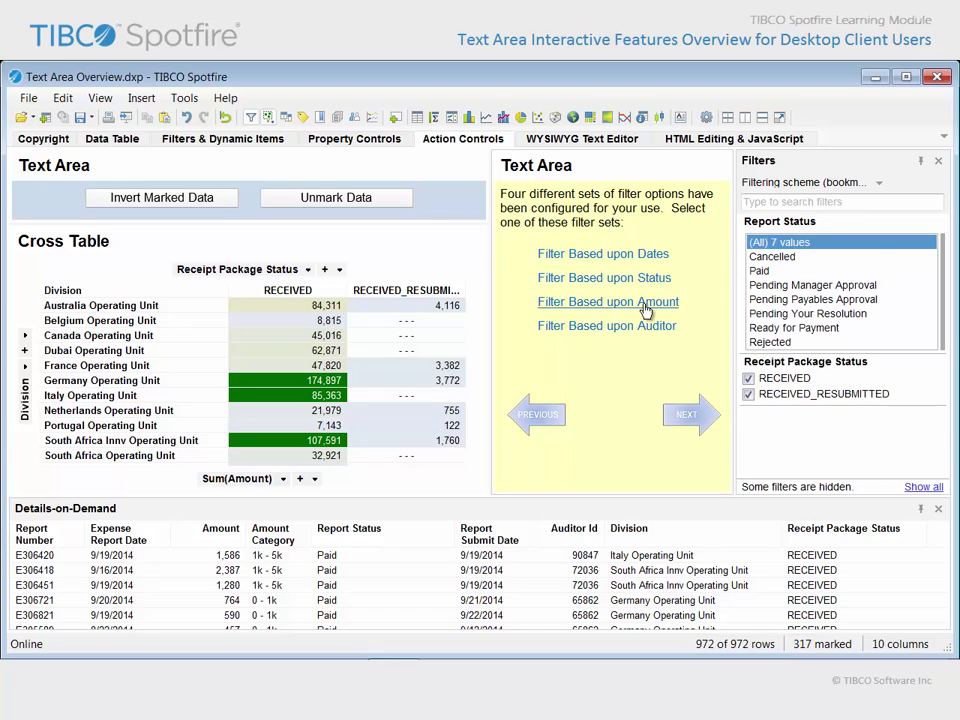
pyautogui.click(644, 302)
pyautogui.click(639, 333)
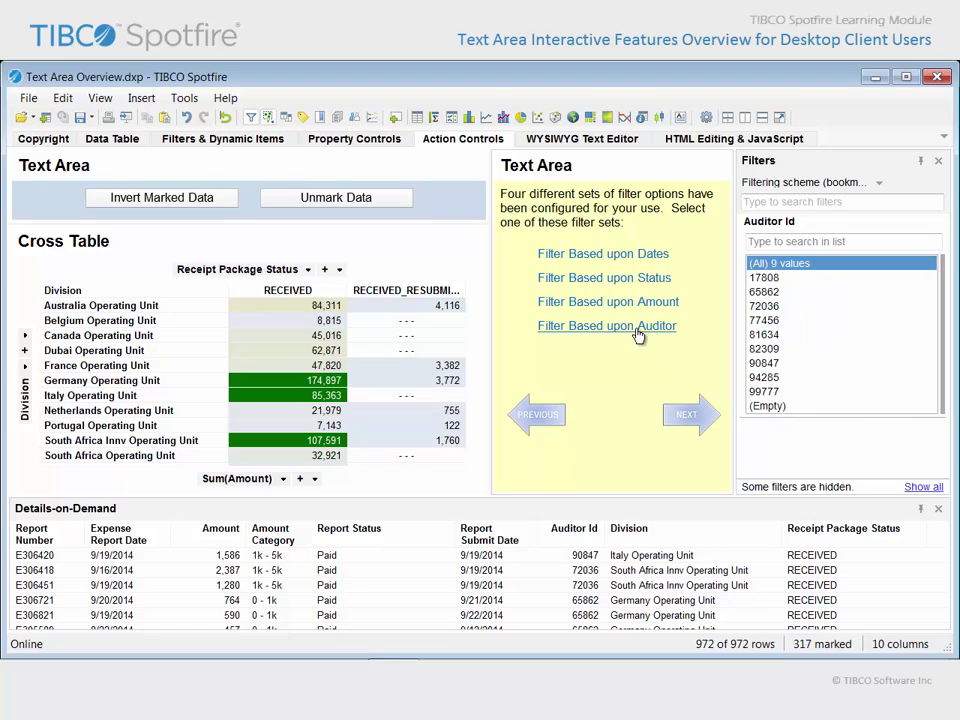
pyautogui.click(618, 285)
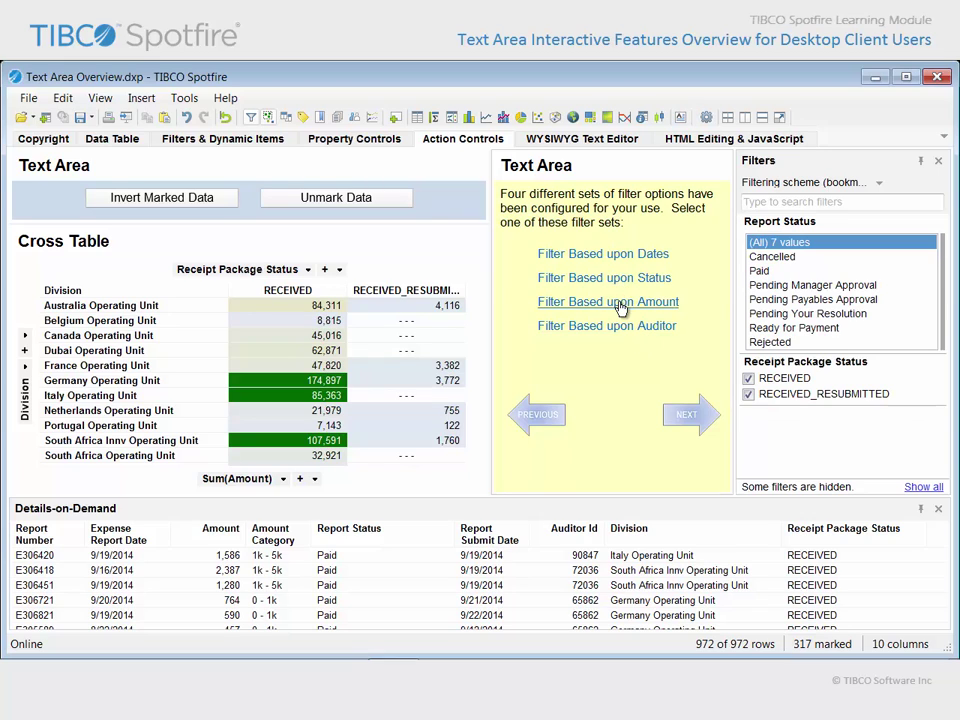
pyautogui.click(622, 306)
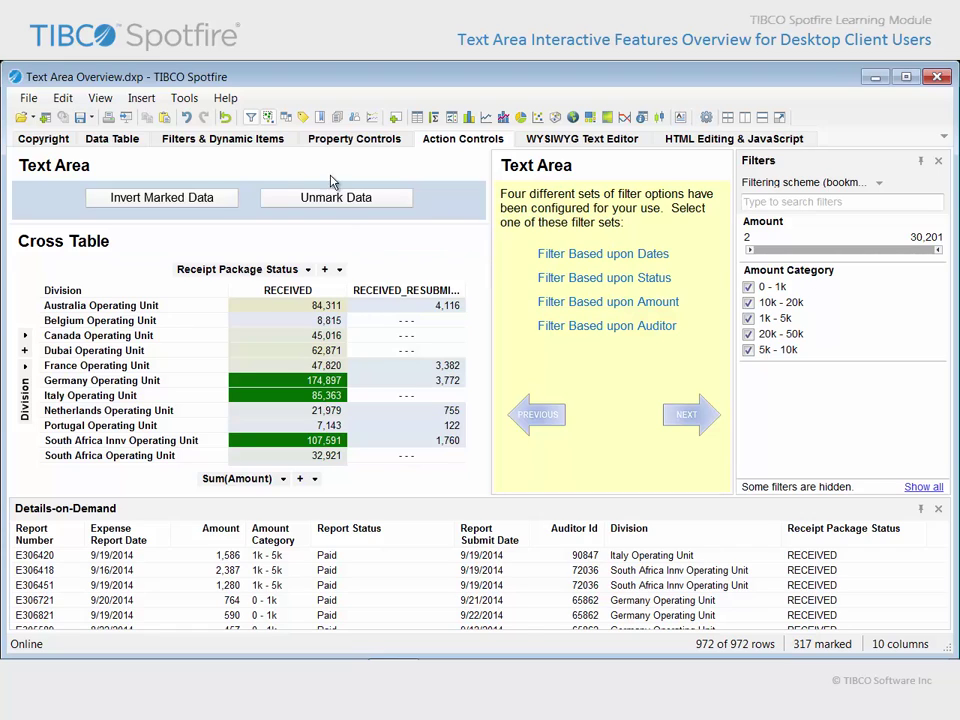
# Apply the DateFilters and AmountFilters bookmarks, then apply the Dates and Amount filter sets from the text area.
pyautogui.click(319, 117)
pyautogui.click(357, 255)
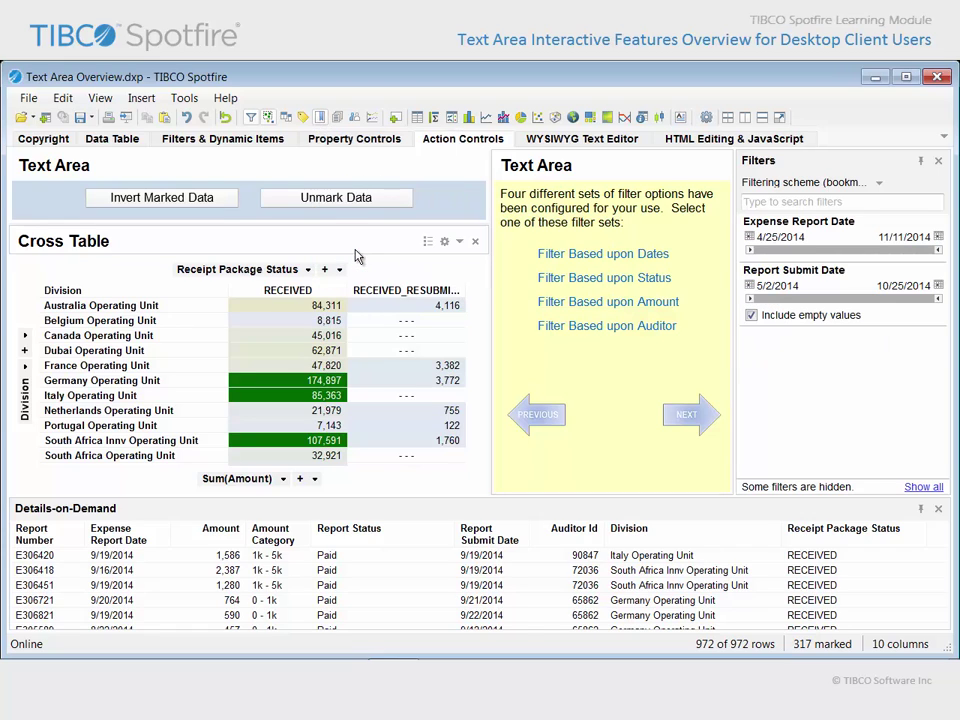
pyautogui.click(319, 117)
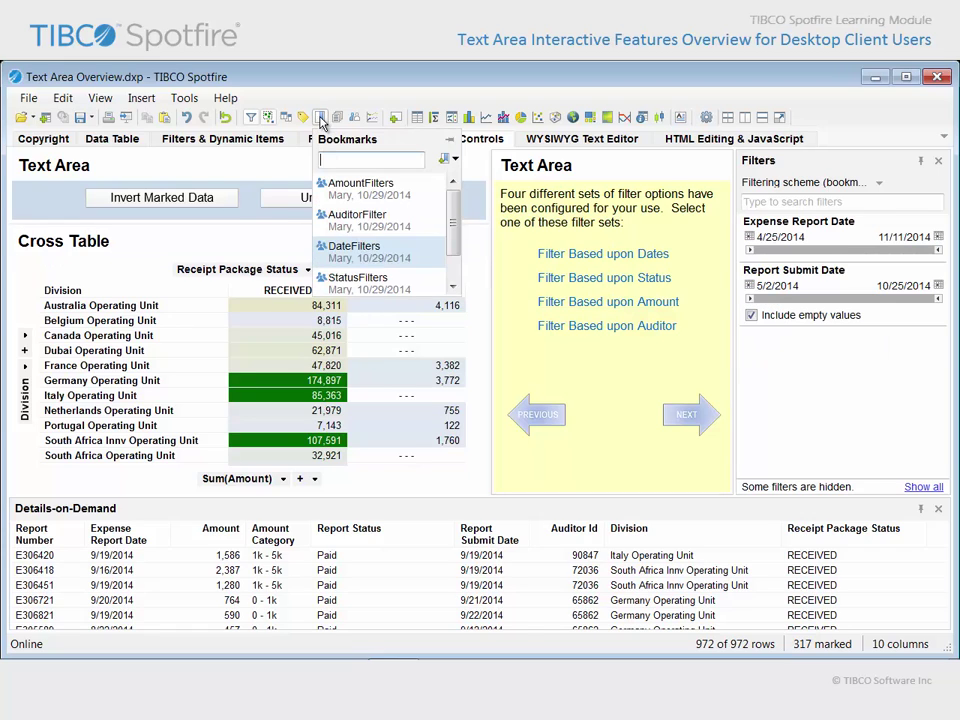
pyautogui.click(349, 190)
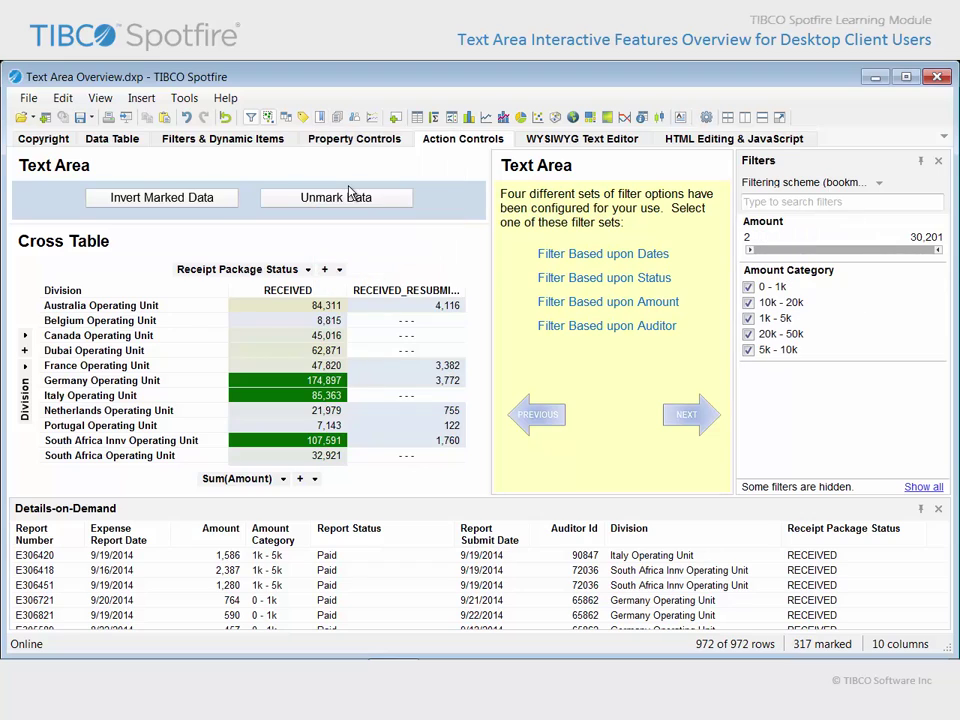
pyautogui.click(610, 258)
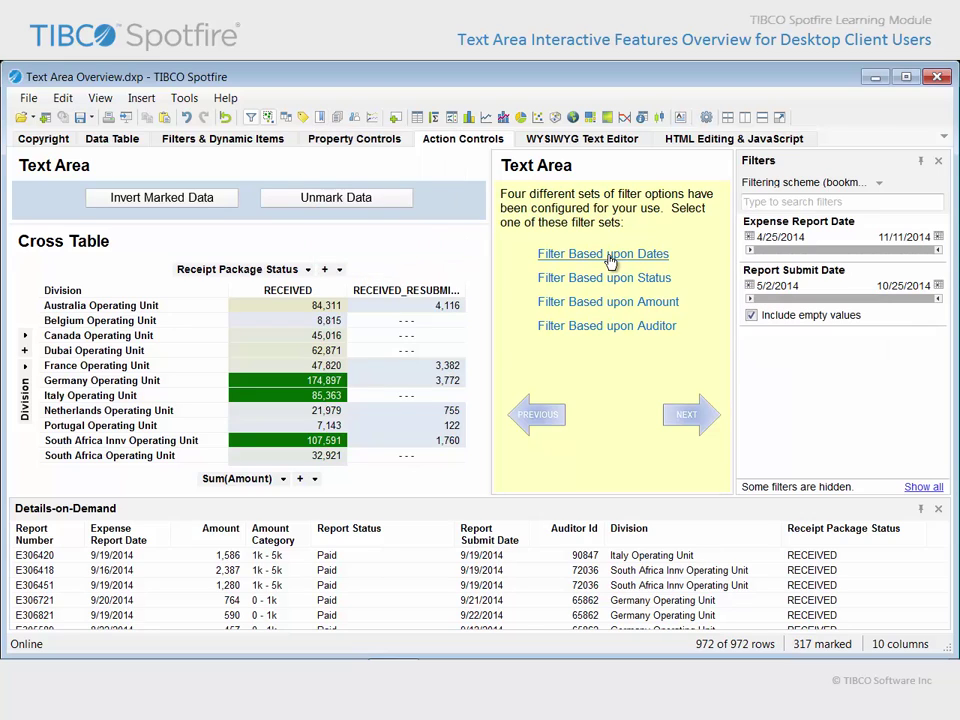
pyautogui.click(612, 304)
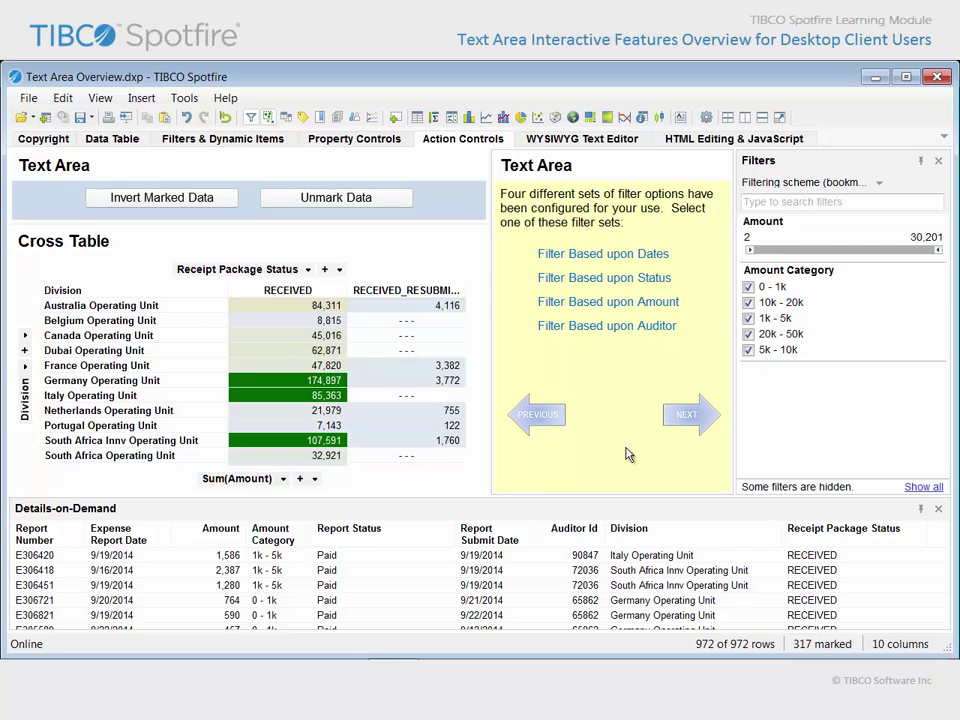
# Go to the WYSIWYG Text Editor page, open its text area for editing, and review the instructions for Steps 1 to 4.
pyautogui.click(689, 419)
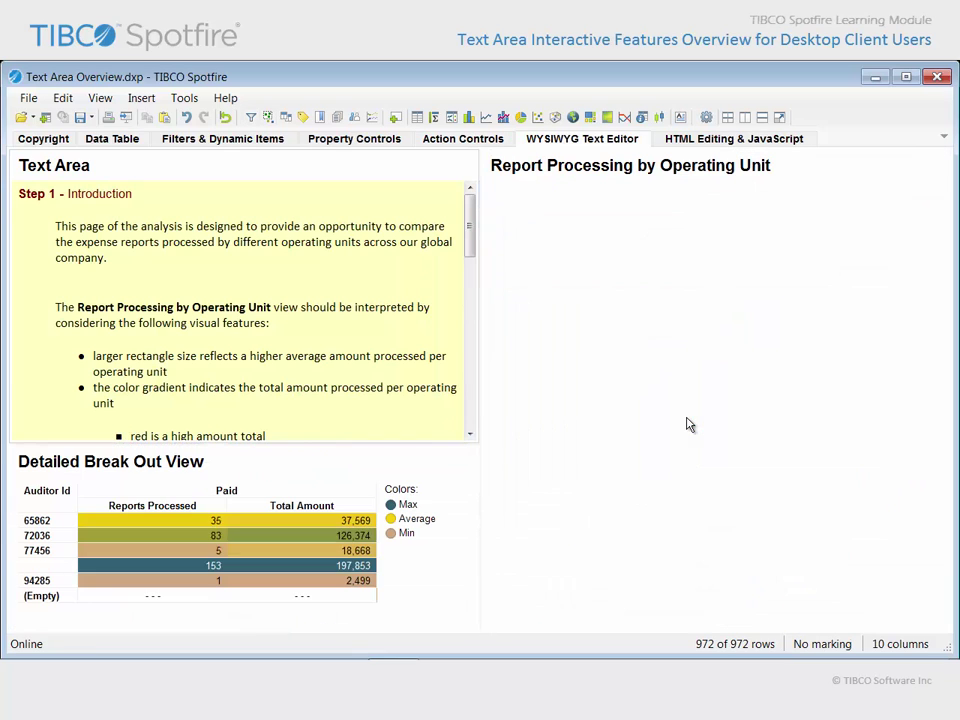
pyautogui.moveTo(355, 176)
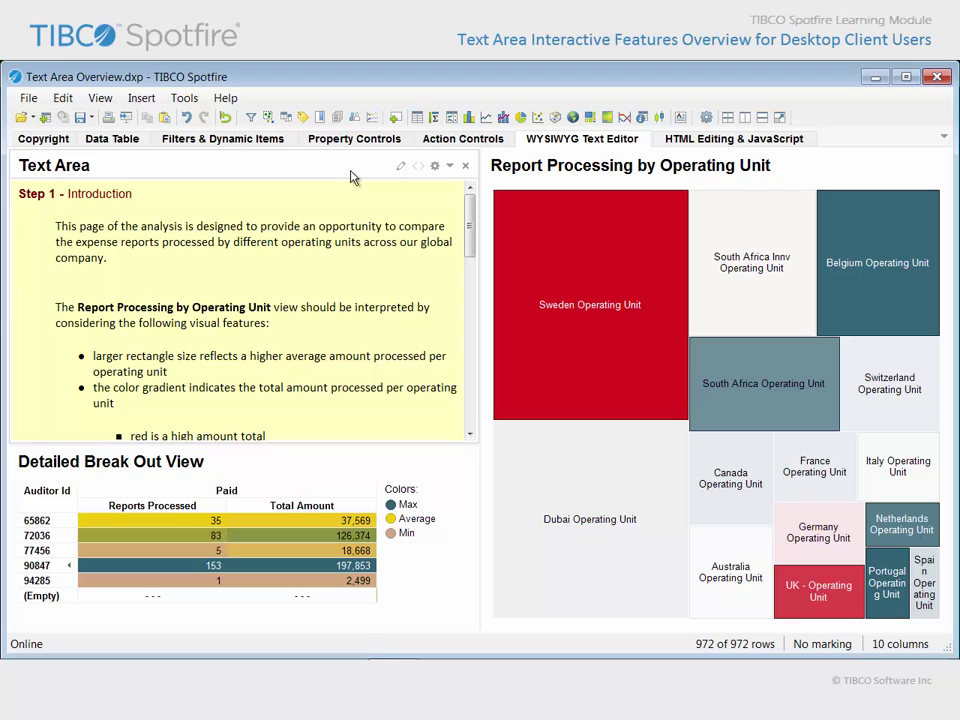
pyautogui.click(401, 170)
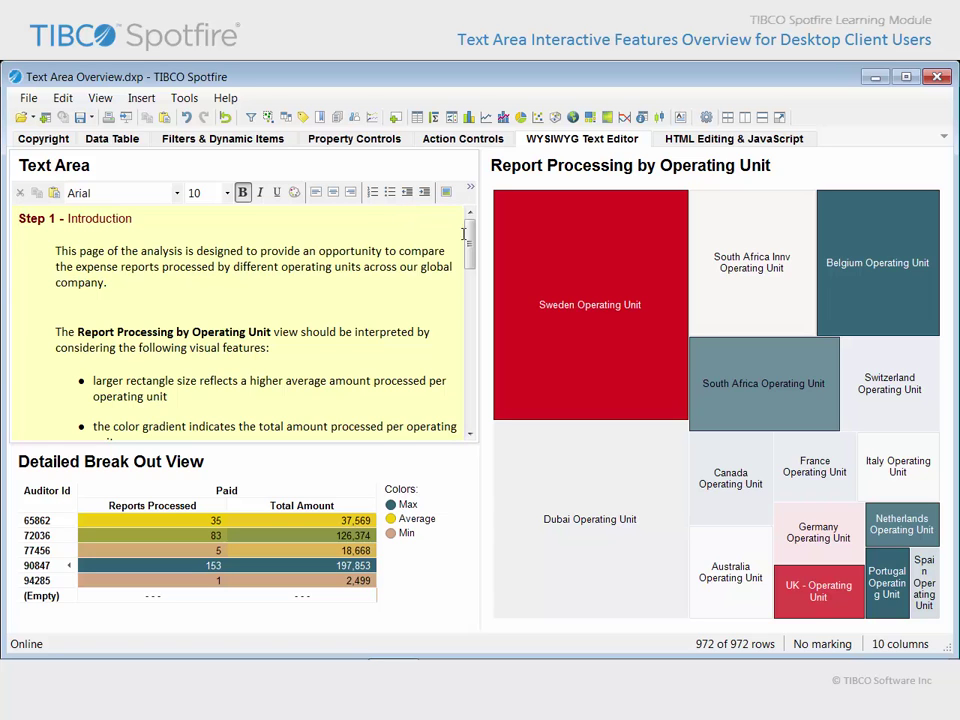
pyautogui.moveTo(471, 240); pyautogui.dragTo(476, 414)
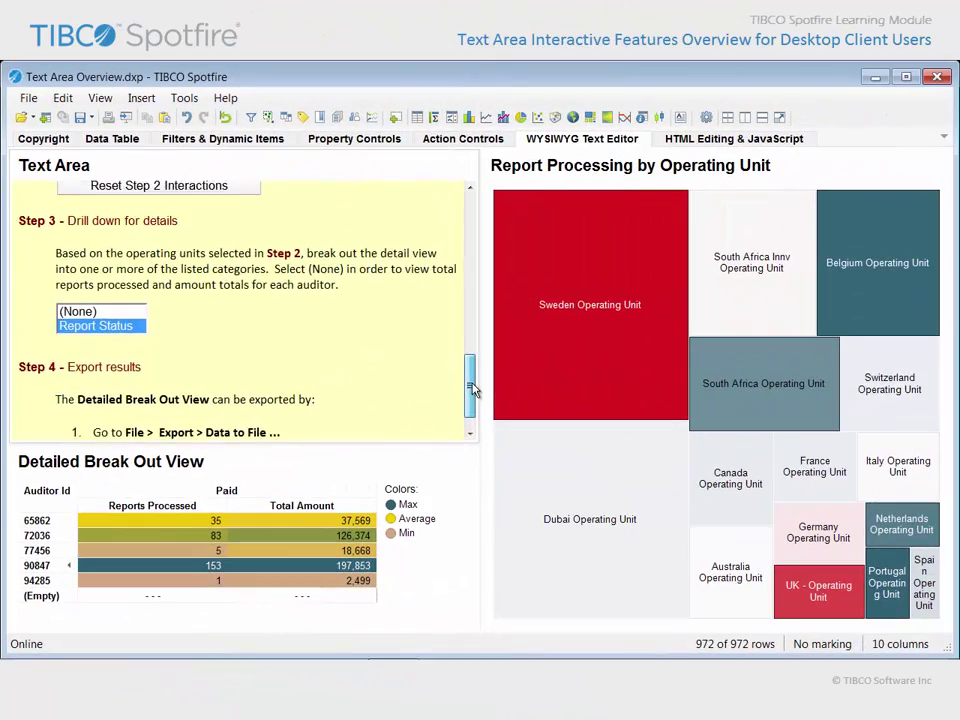
pyautogui.moveTo(476, 390); pyautogui.dragTo(474, 216)
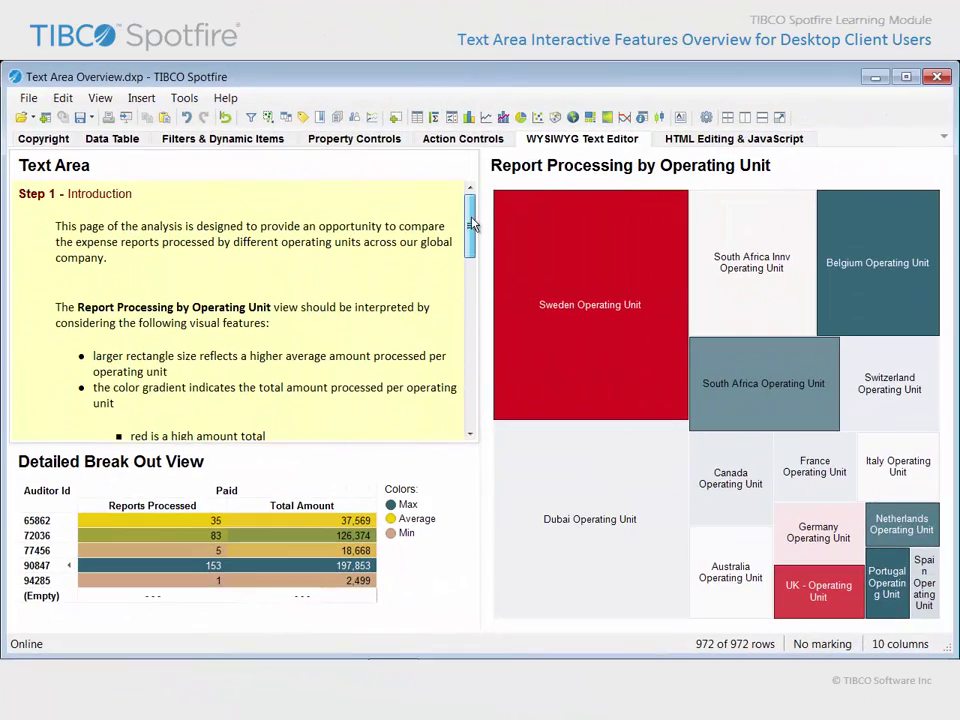
pyautogui.moveTo(401, 170)
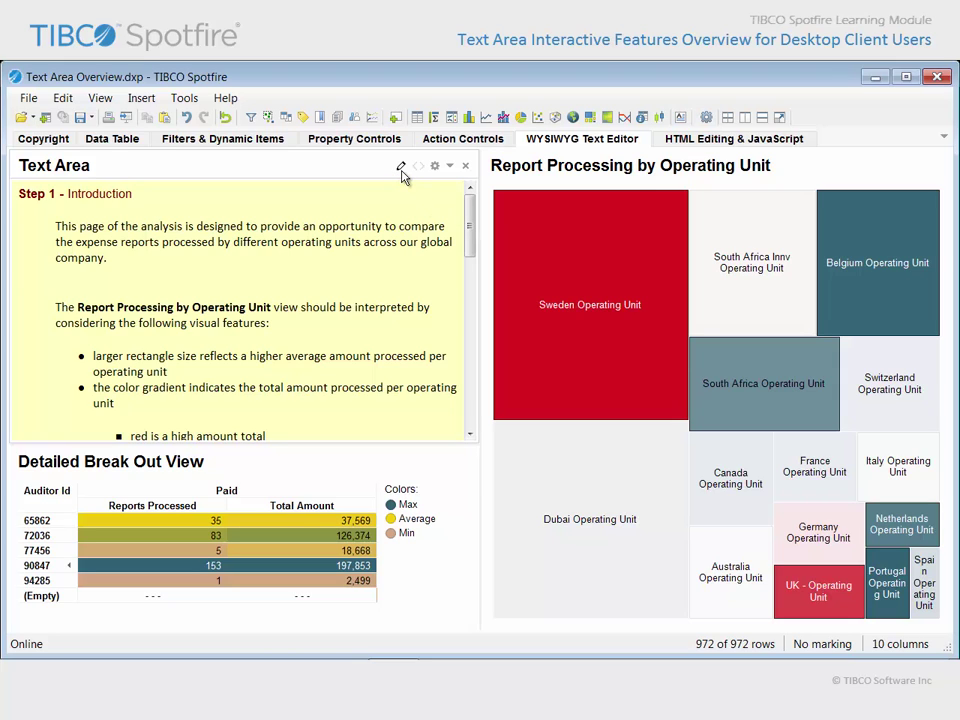
# On the HTML Editing & JavaScript page, open the text area's HTML source and examine it through to the end.
pyautogui.click(734, 140)
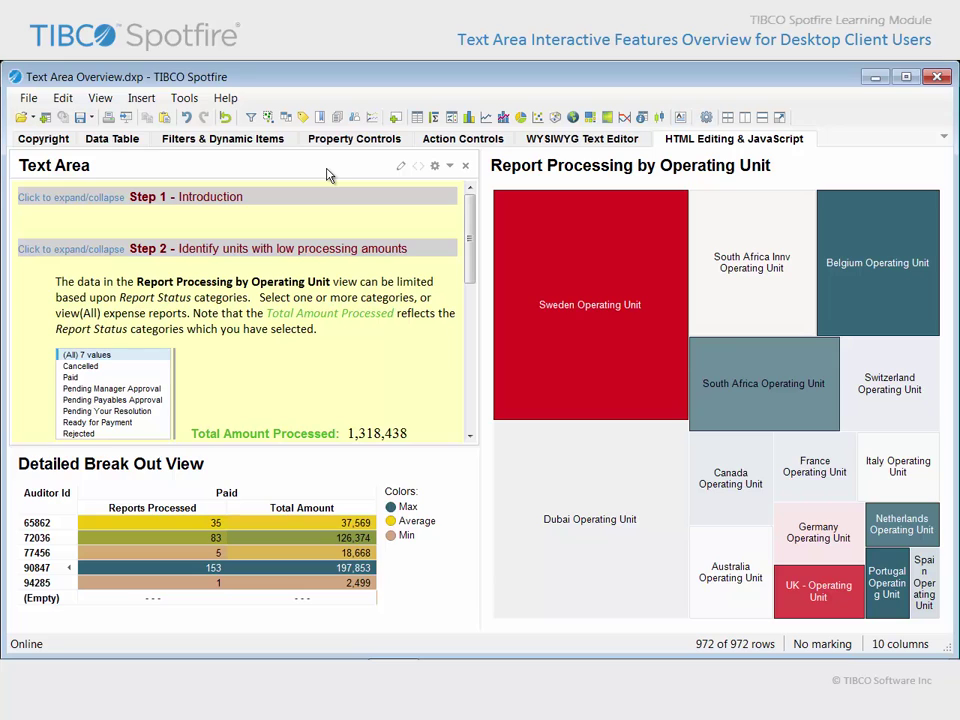
pyautogui.click(419, 166)
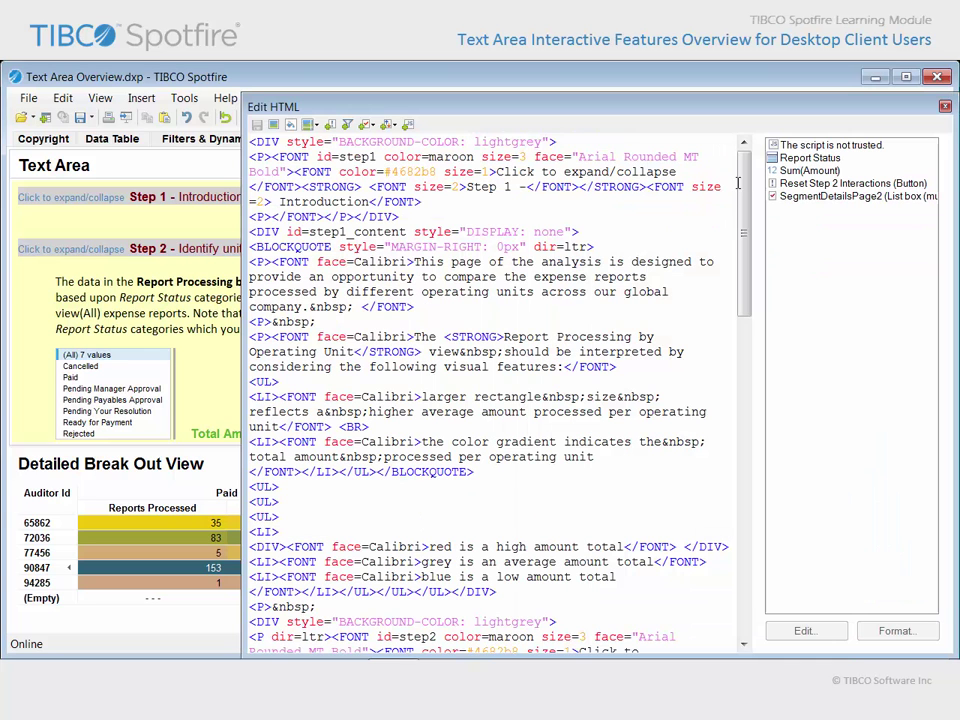
pyautogui.moveTo(745, 182); pyautogui.dragTo(750, 510)
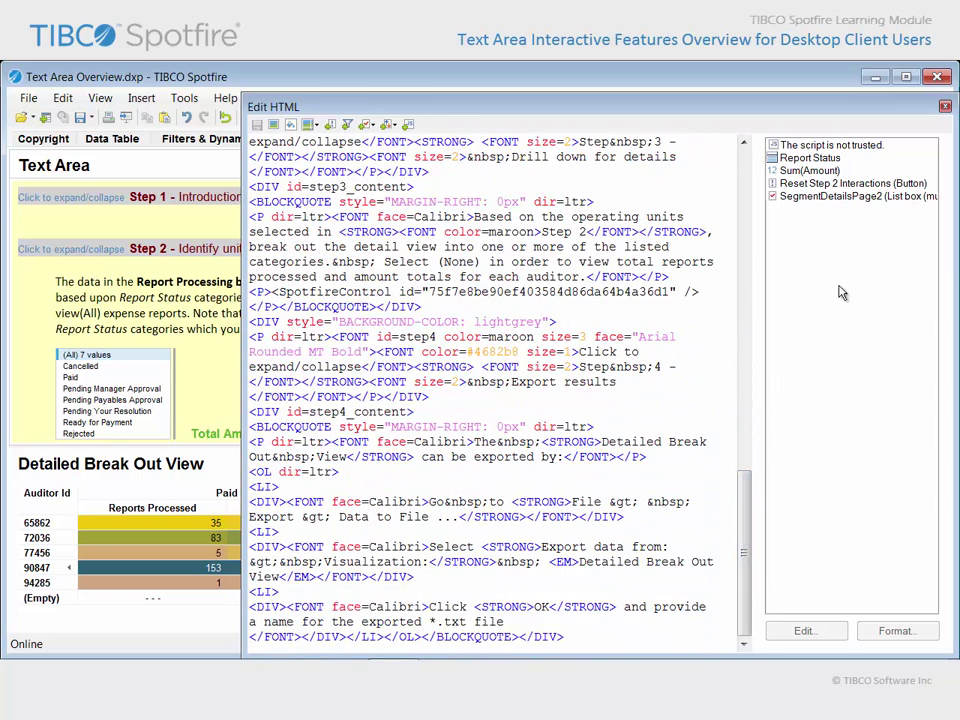
# Review the untrusted ExpandCollapse script in the Edit Script dialog and accept it so that the JavaScript is trusted.
pyautogui.click(852, 147)
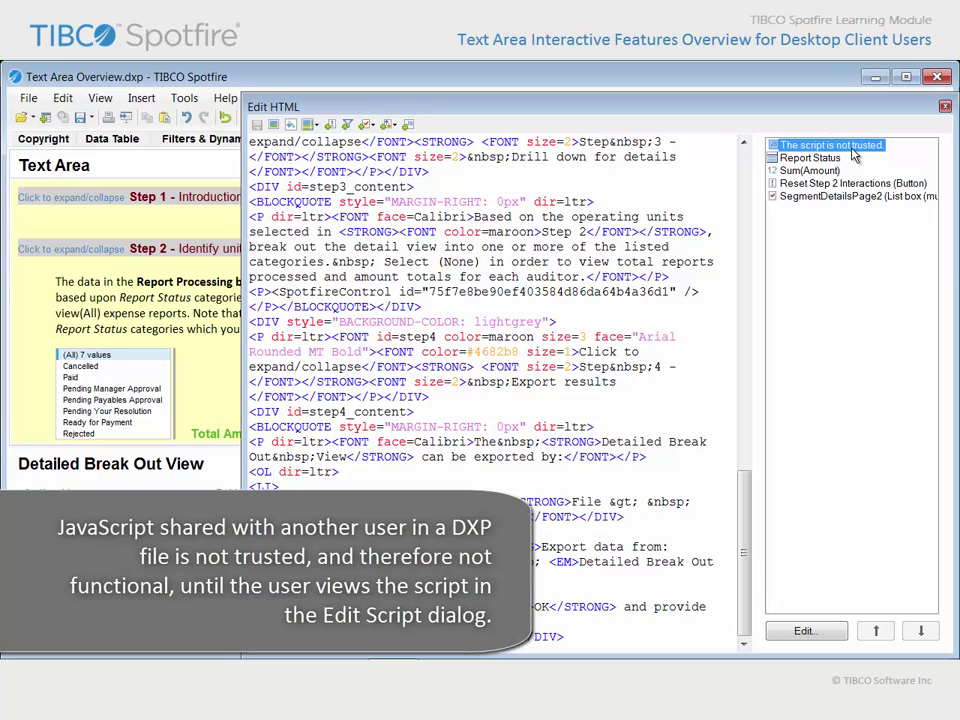
pyautogui.doubleClick(852, 147)
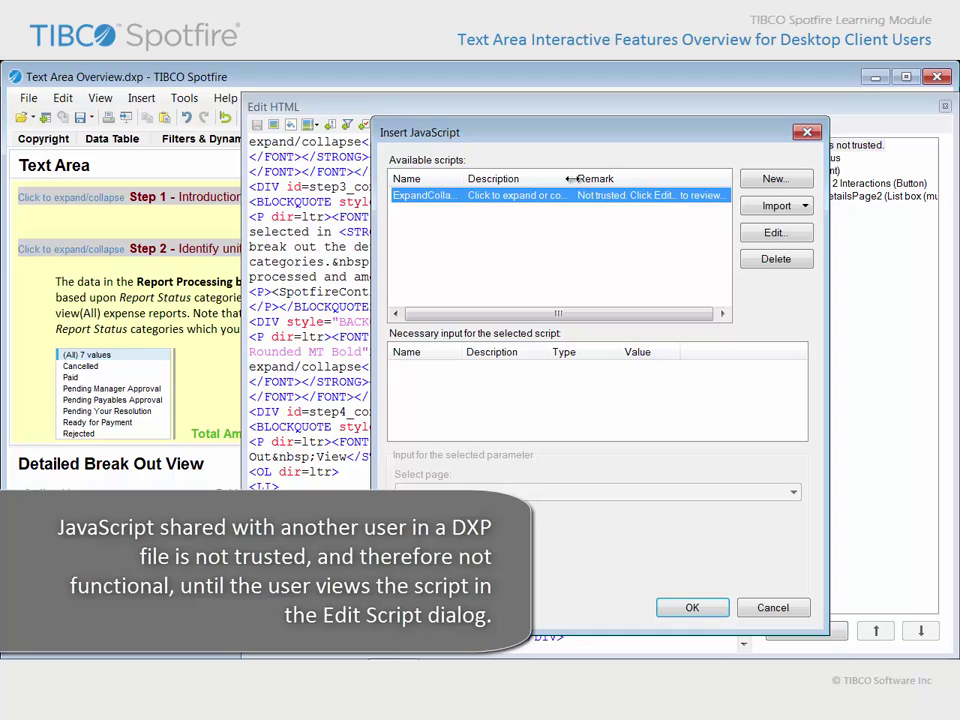
pyautogui.moveTo(576, 178); pyautogui.dragTo(630, 178)
pyautogui.moveTo(464, 178); pyautogui.dragTo(501, 179)
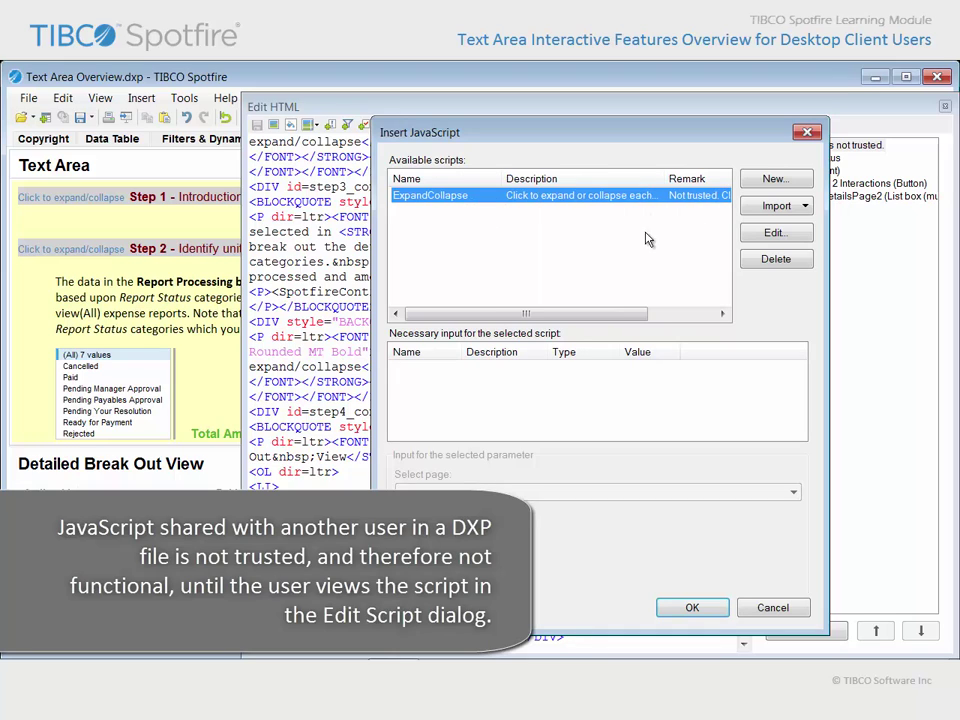
pyautogui.click(800, 240)
pyautogui.scroll(-1, 790, 470)
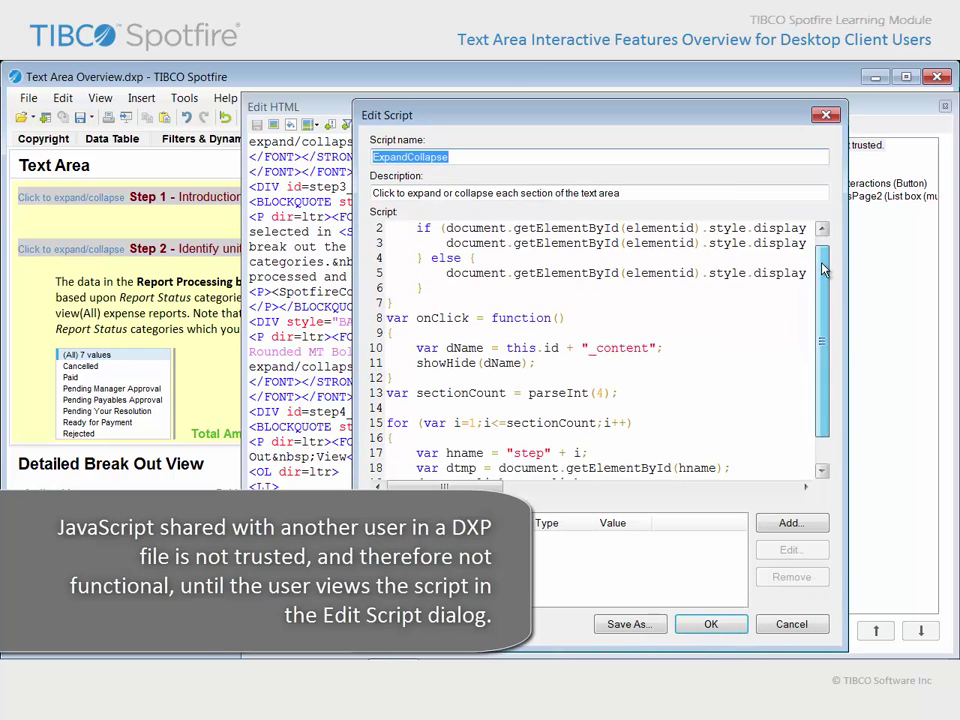
pyautogui.click(712, 625)
pyautogui.click(717, 612)
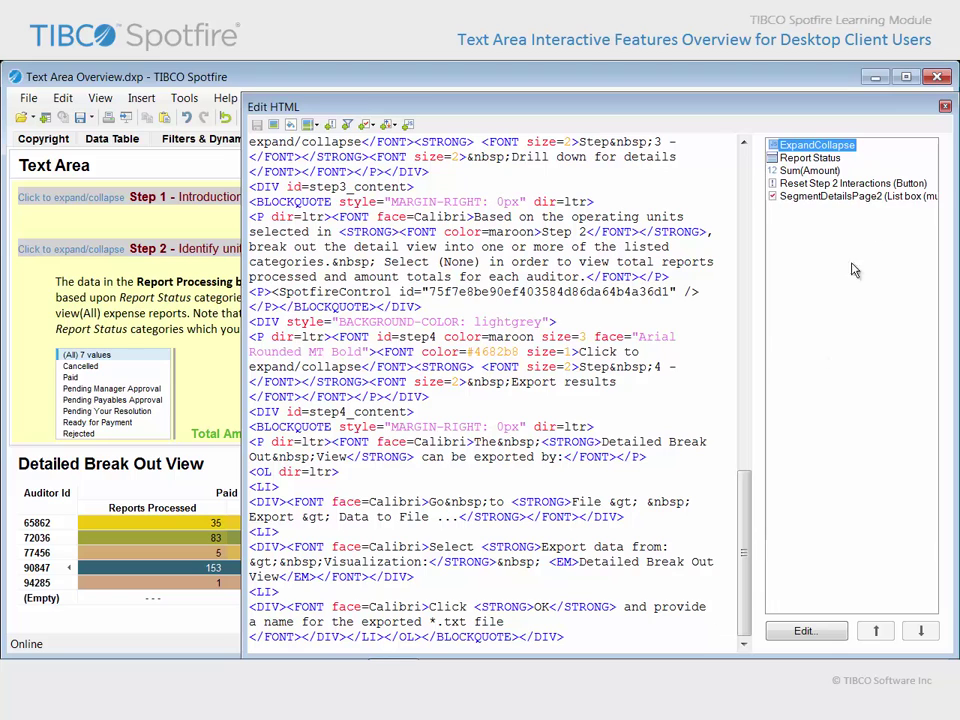
# Close the HTML editor and collapse the Step 2, Step 3 and Step 4 sections of the text area.
pyautogui.click(945, 108)
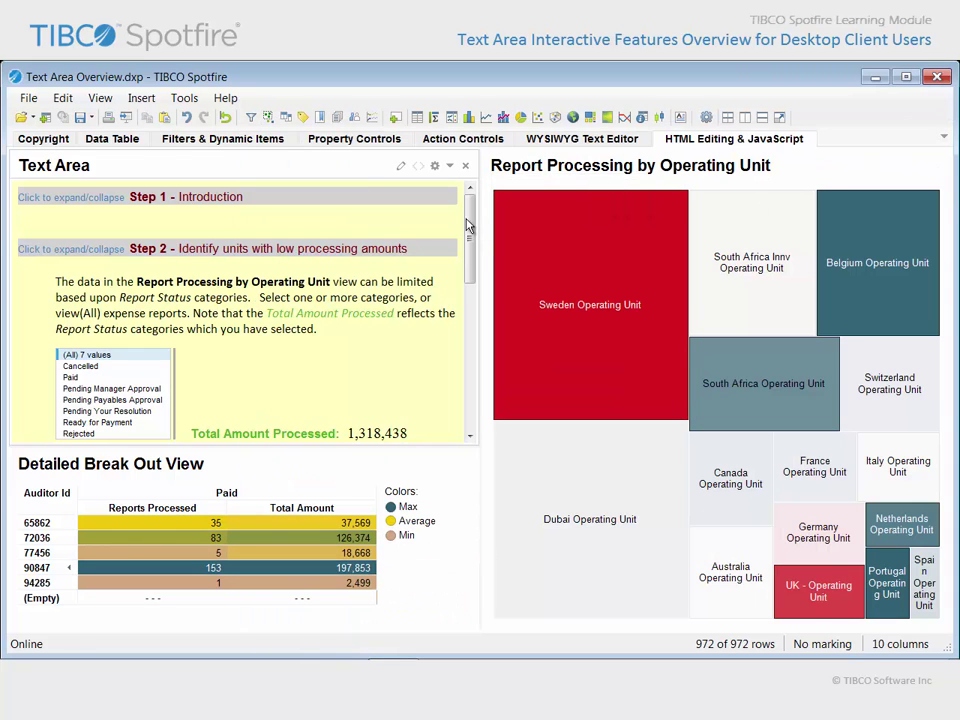
pyautogui.moveTo(469, 225); pyautogui.dragTo(487, 361)
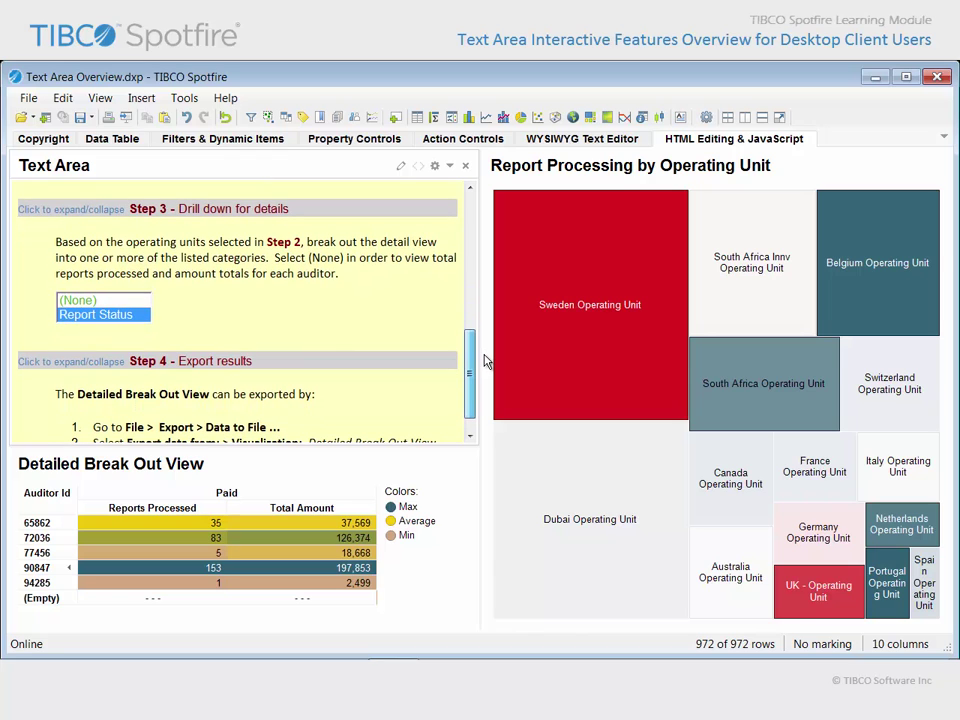
pyautogui.moveTo(487, 361); pyautogui.dragTo(463, 242)
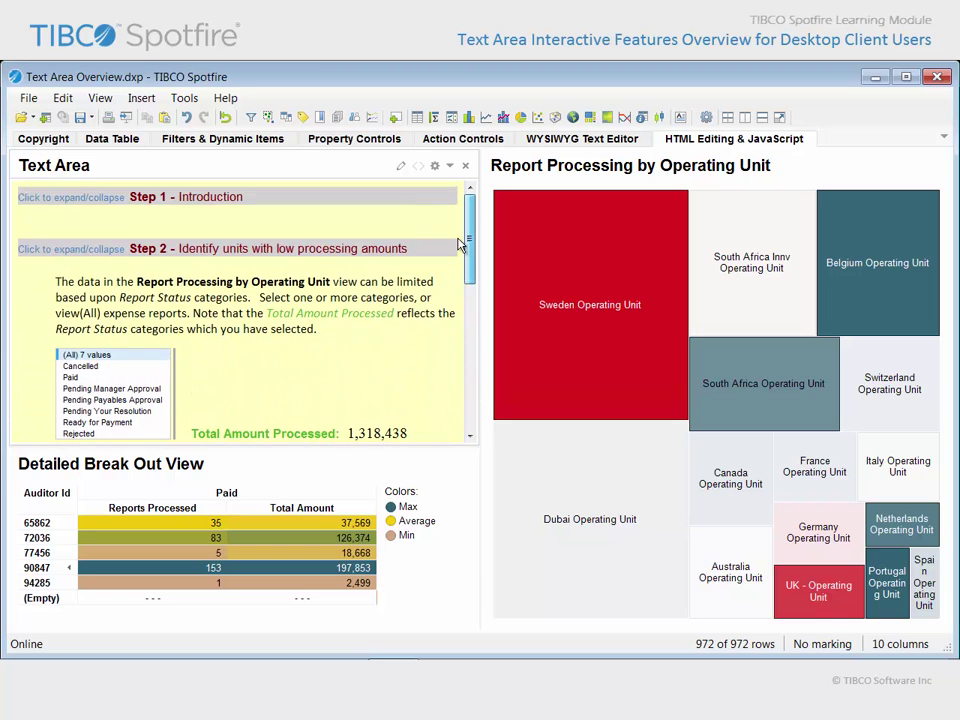
pyautogui.click(68, 249)
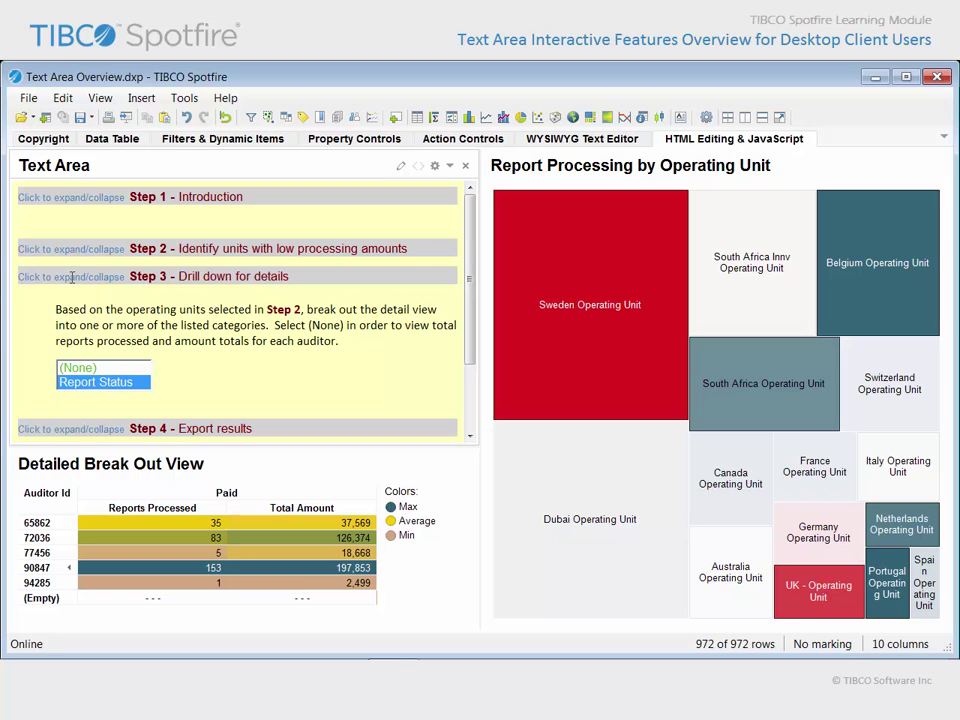
pyautogui.click(72, 277)
pyautogui.click(72, 303)
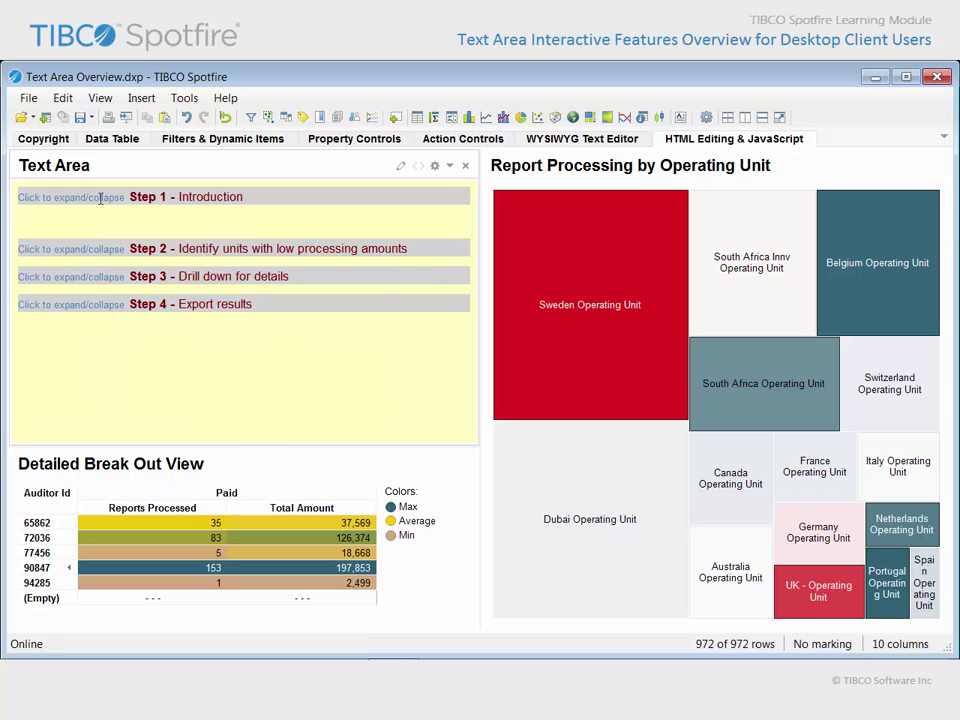
# Expand and collapse the Step 1, Step 2 and Step 3 sections one after another, and leave Step 4 - Export results expanded.
pyautogui.click(100, 199)
pyautogui.click(100, 199)
pyautogui.click(101, 249)
pyautogui.click(101, 249)
pyautogui.click(98, 276)
pyautogui.click(98, 277)
pyautogui.click(100, 305)
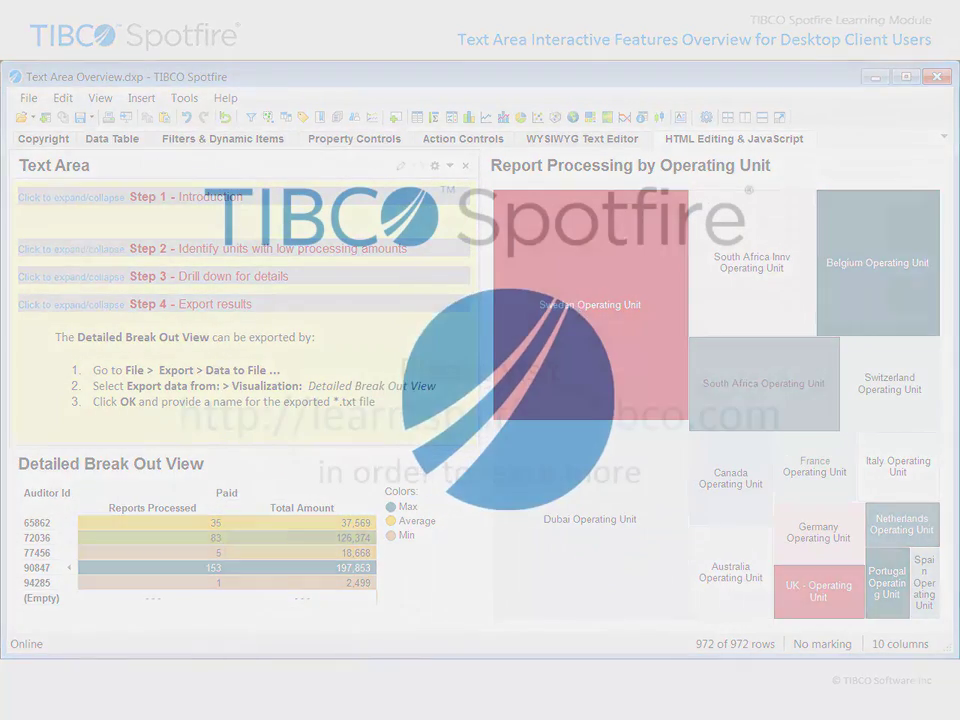